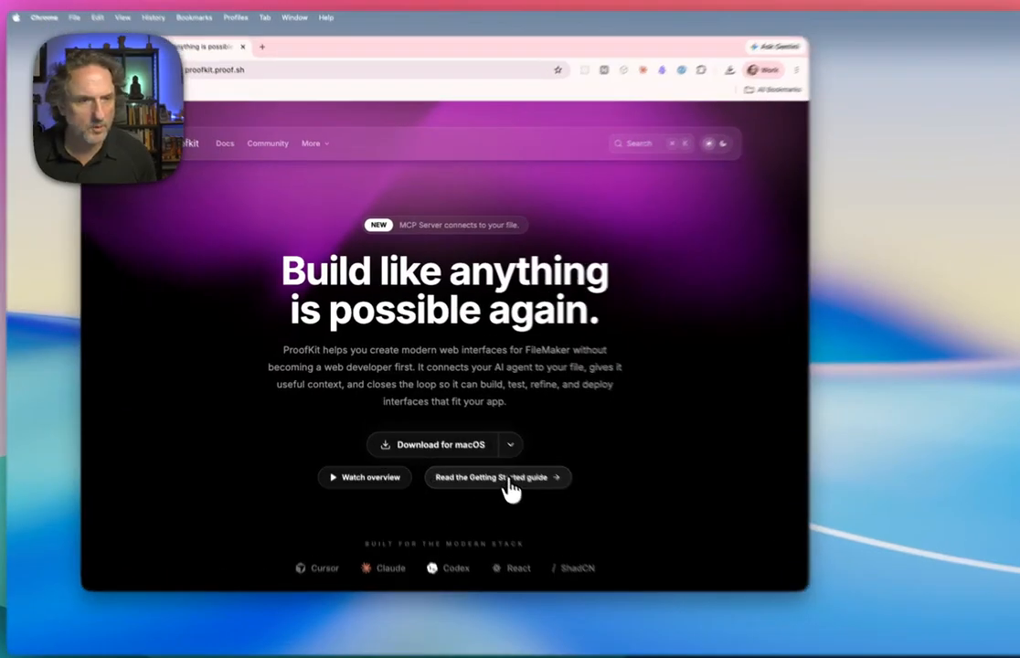
# - Open the ProofKit Getting Started guide and read through its prerequisites and setup steps
pyautogui.click(509, 489)
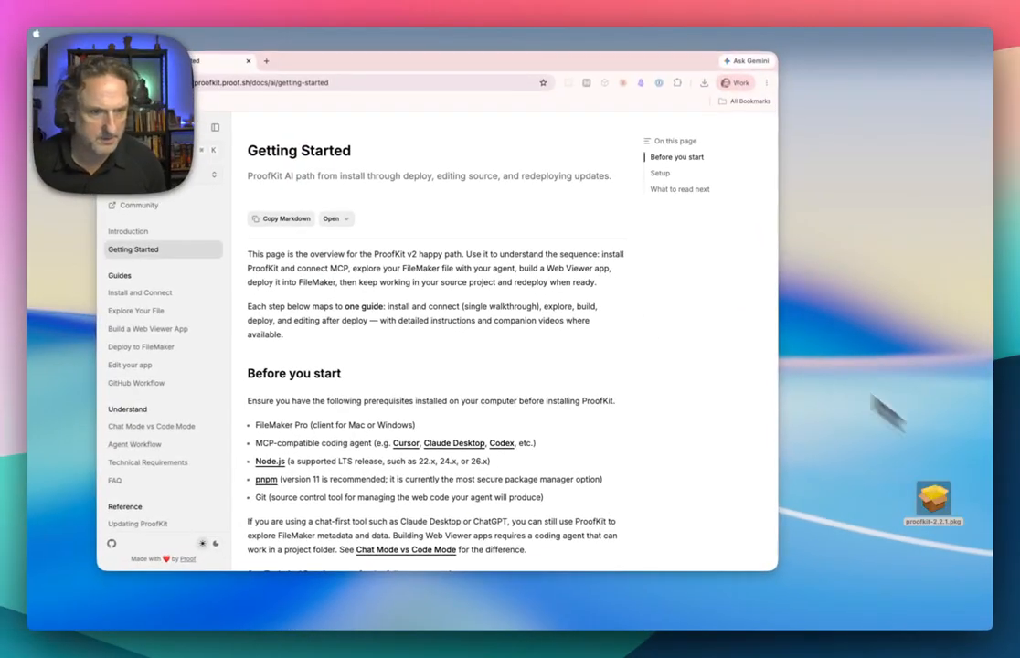
pyautogui.scroll(-2, 424, 275)
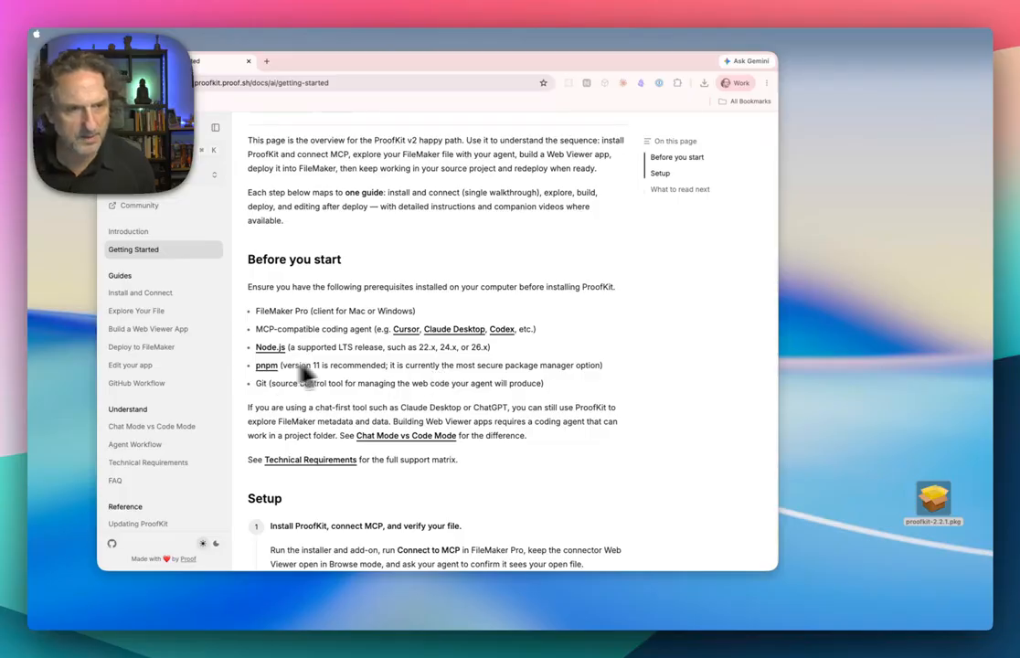
pyautogui.scroll(-2, 445, 422)
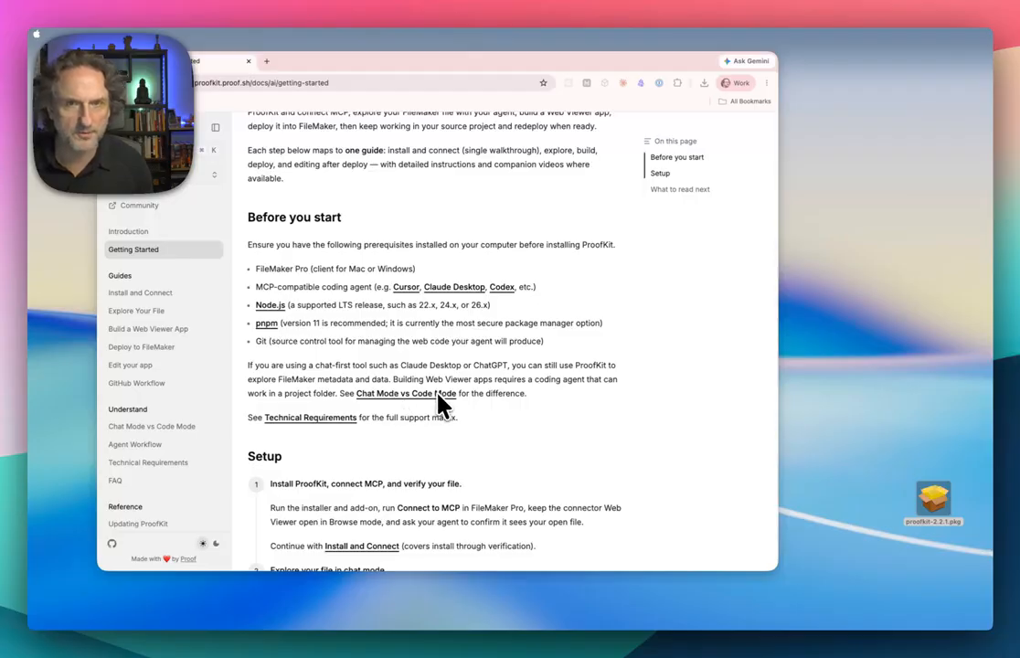
pyautogui.scroll(-4, 443, 404)
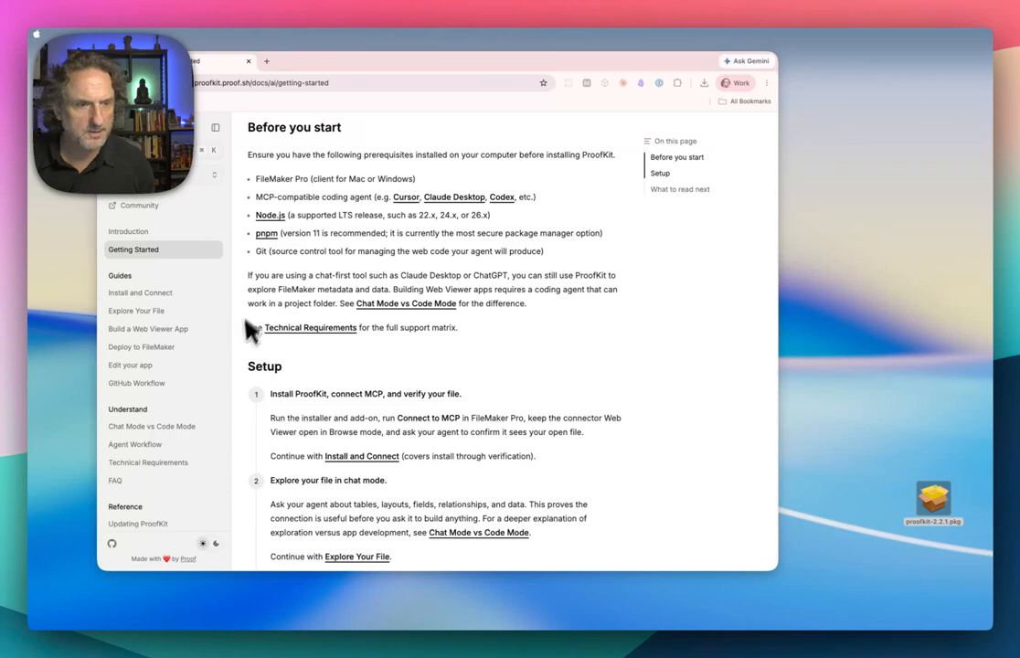
pyautogui.scroll(-8, 333, 422)
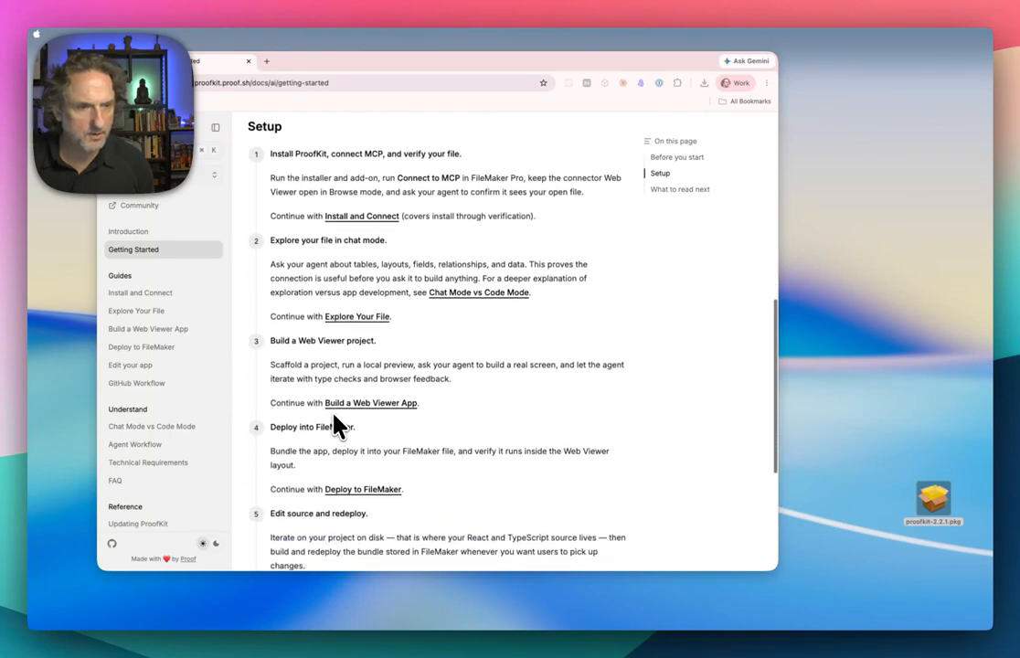
pyautogui.scroll(4, 338, 425)
pyautogui.scroll(1, 333, 422)
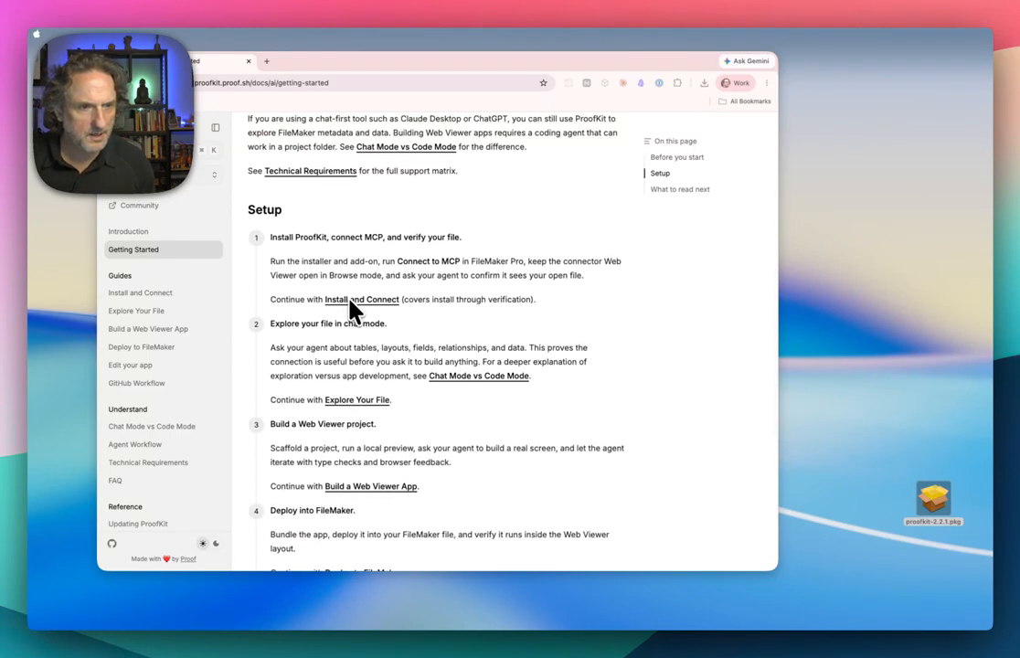
# - Open the Install and Connect guide from setup step 1 and read the Install ProofKit section
pyautogui.click(371, 301)
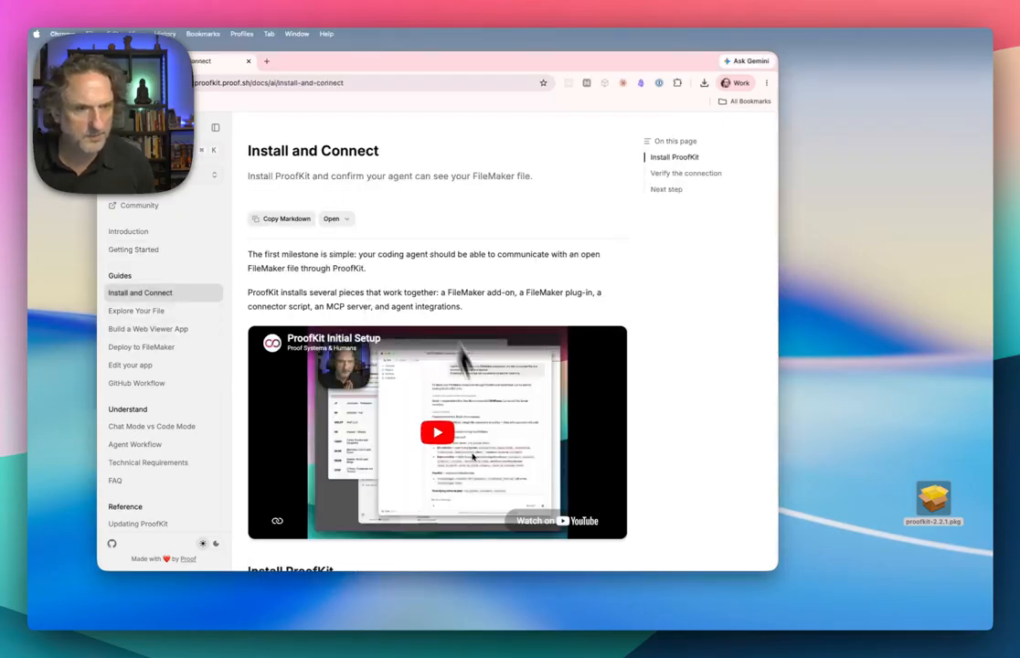
pyautogui.scroll(-5, 717, 465)
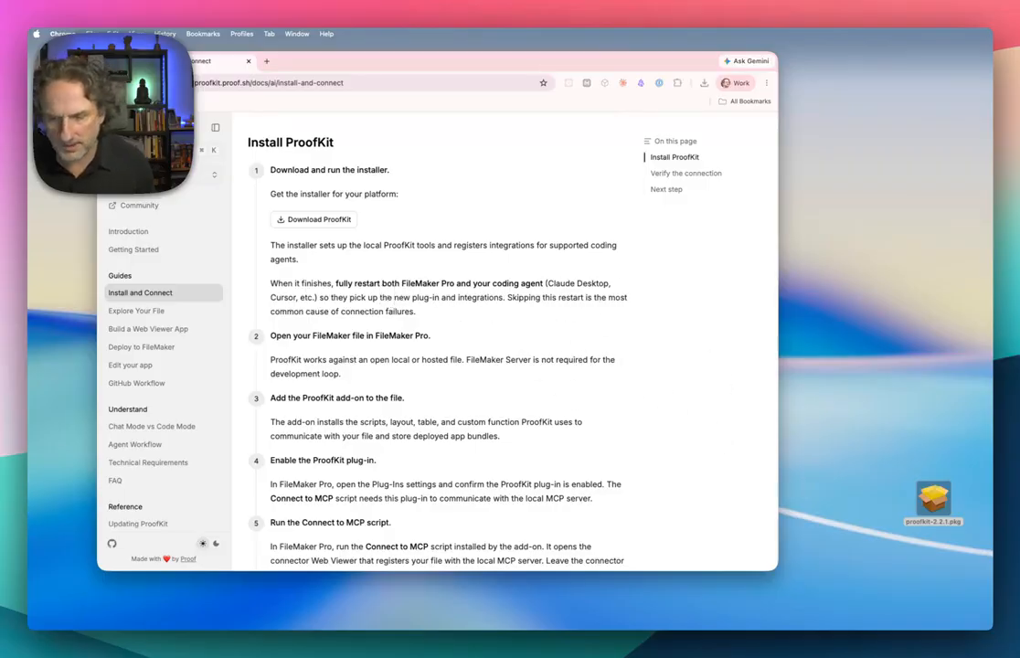
pyautogui.press('super+w')
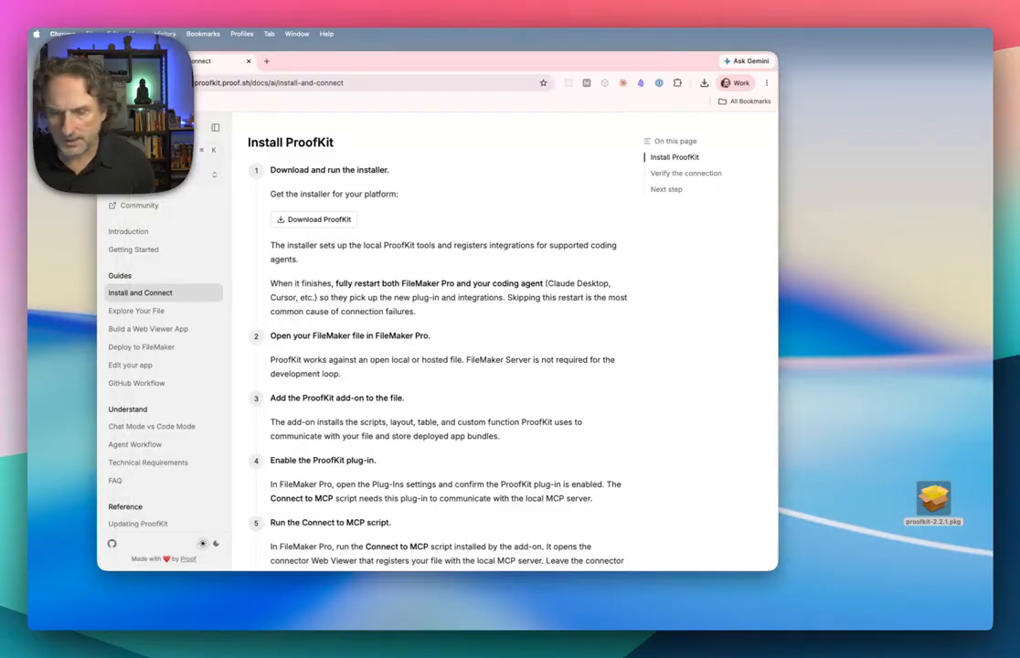
pyautogui.press('super+Tab')
pyautogui.press('super+q')
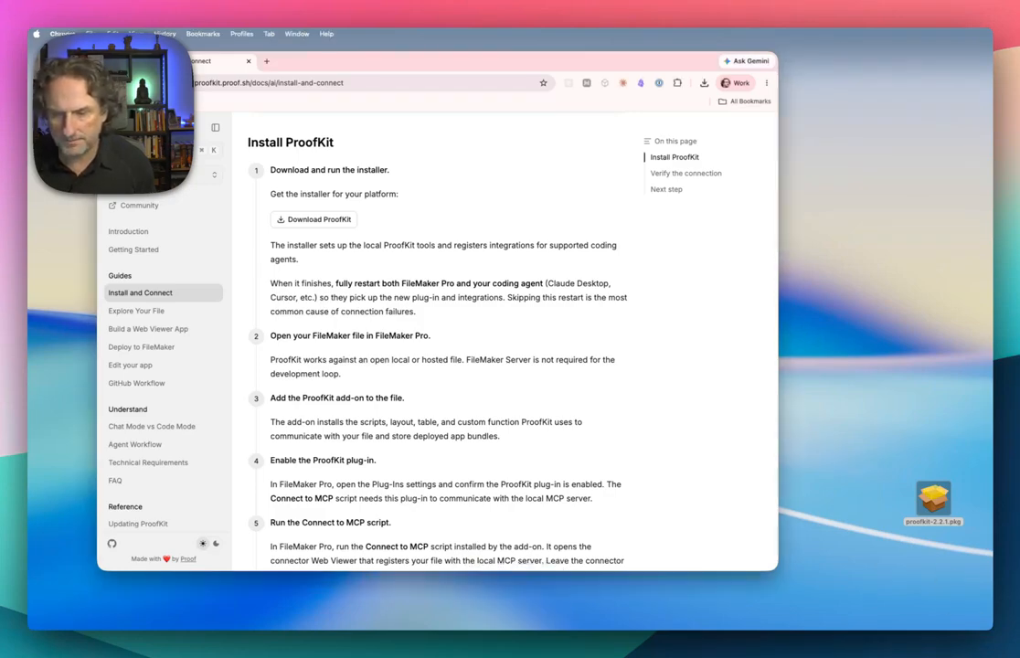
# - Run the proofkit-2.2.1.pkg installer, accept the license, perform the standard install on Macintosh HD and close the installer
pyautogui.doubleClick(932, 508)
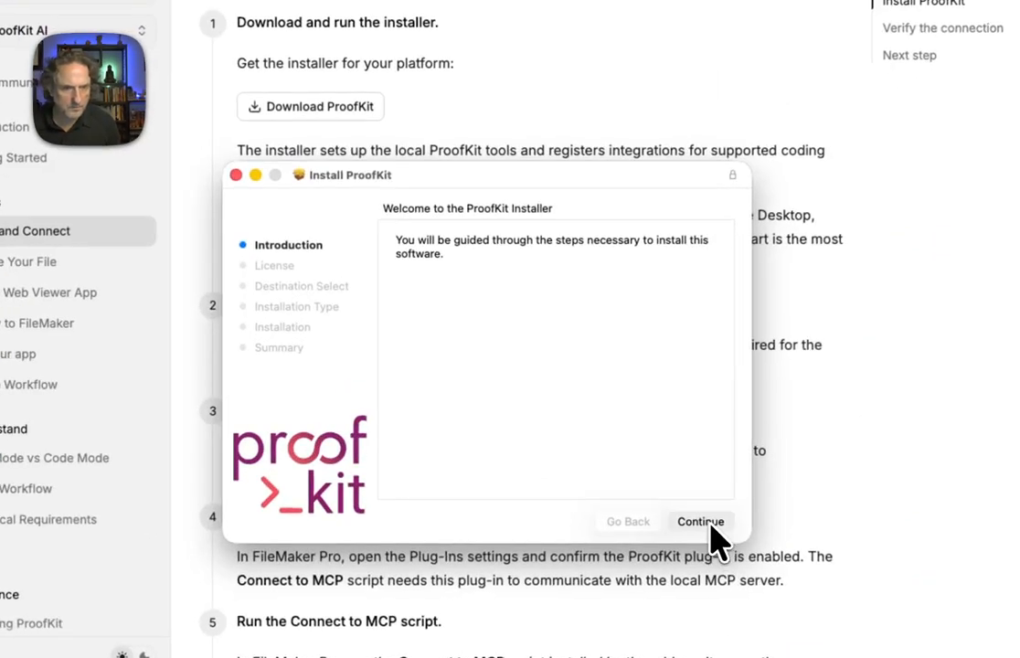
pyautogui.click(711, 525)
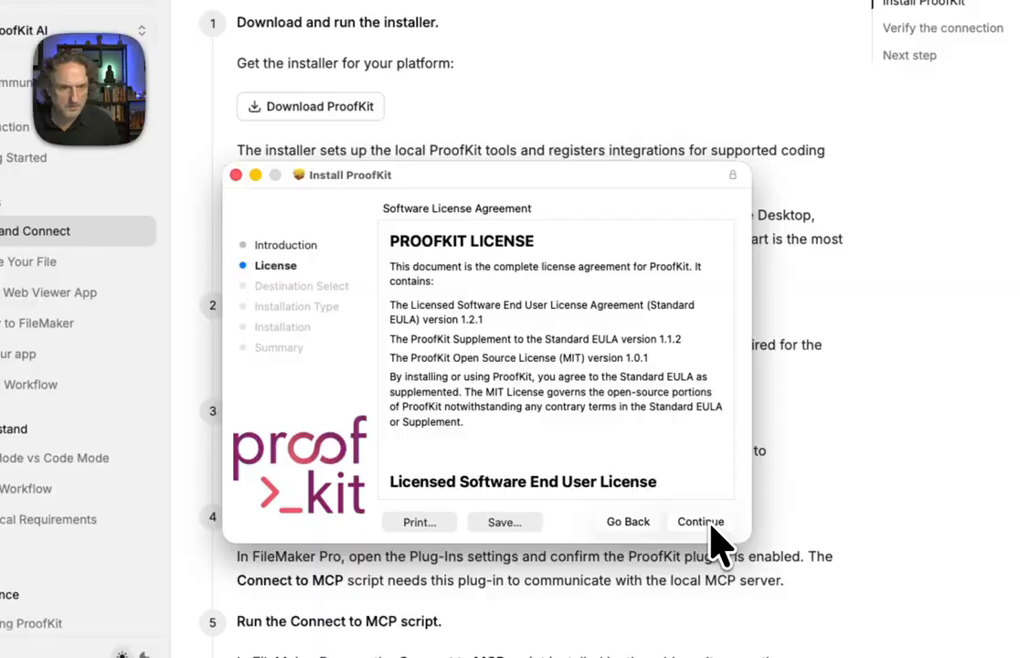
pyautogui.click(710, 526)
pyautogui.click(653, 402)
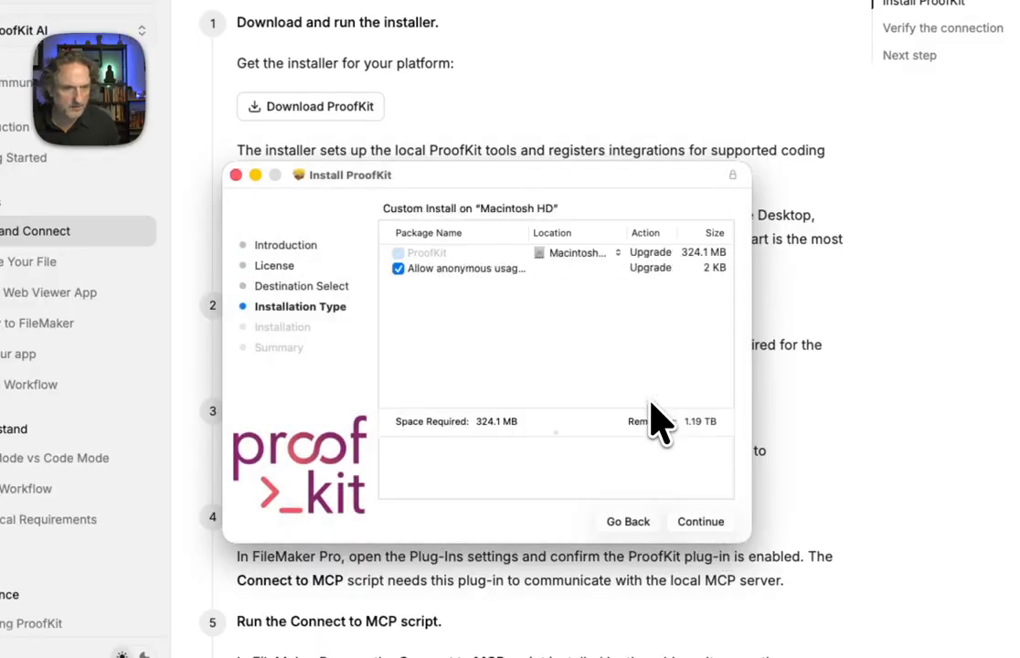
pyautogui.click(704, 526)
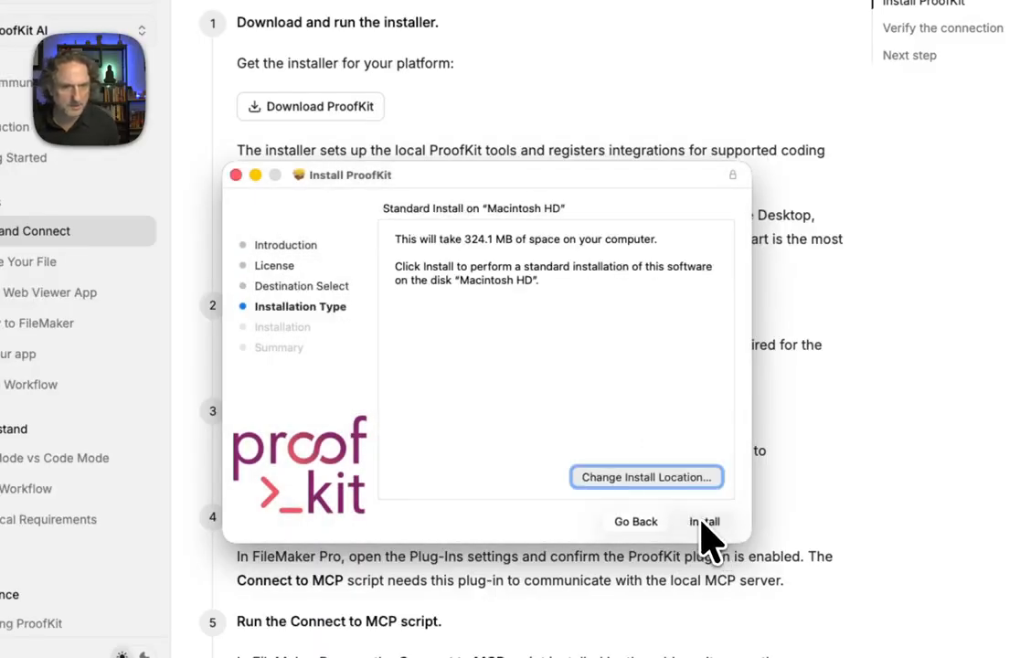
pyautogui.click(703, 524)
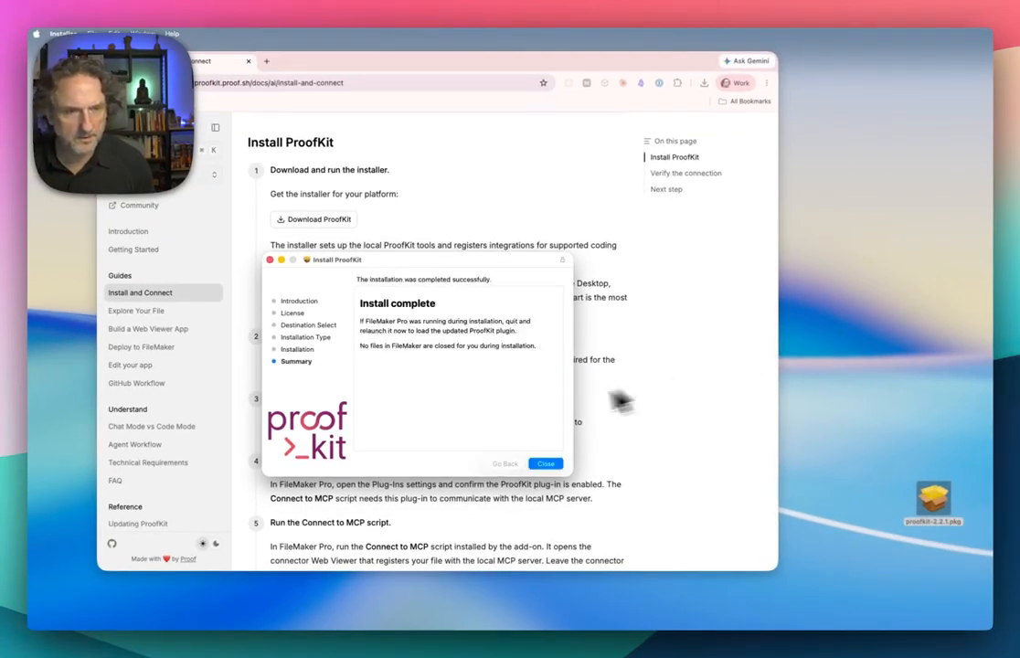
pyautogui.click(551, 465)
# - Open the CRMDemo file in FileMaker Pro and dismiss the sharing alert
pyautogui.scroll(-2, 331, 440)
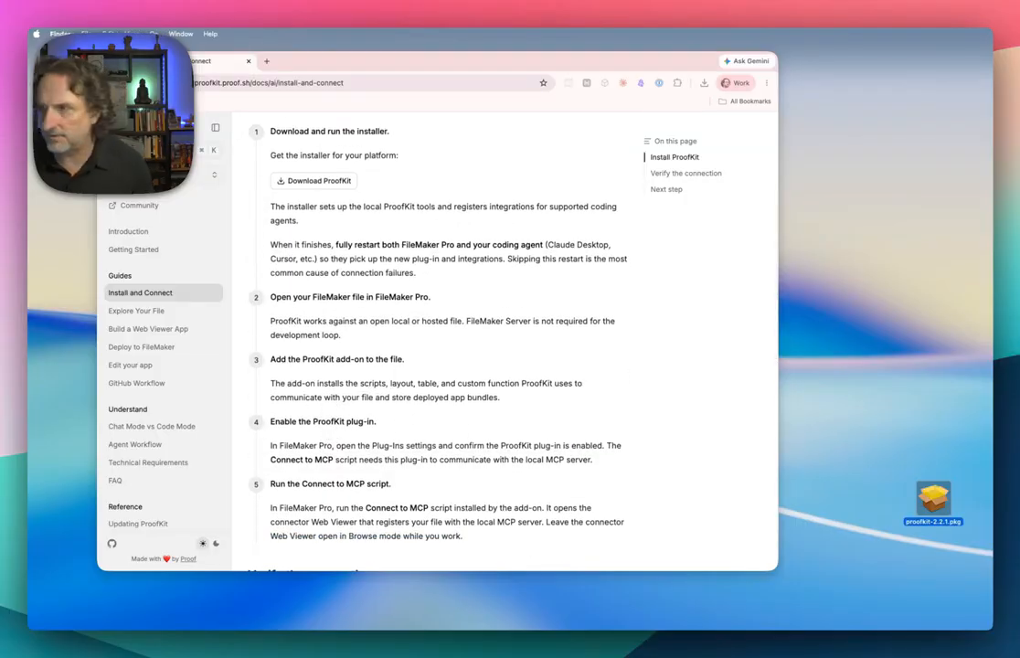
pyautogui.moveTo(788, 420); pyautogui.dragTo(840, 459)
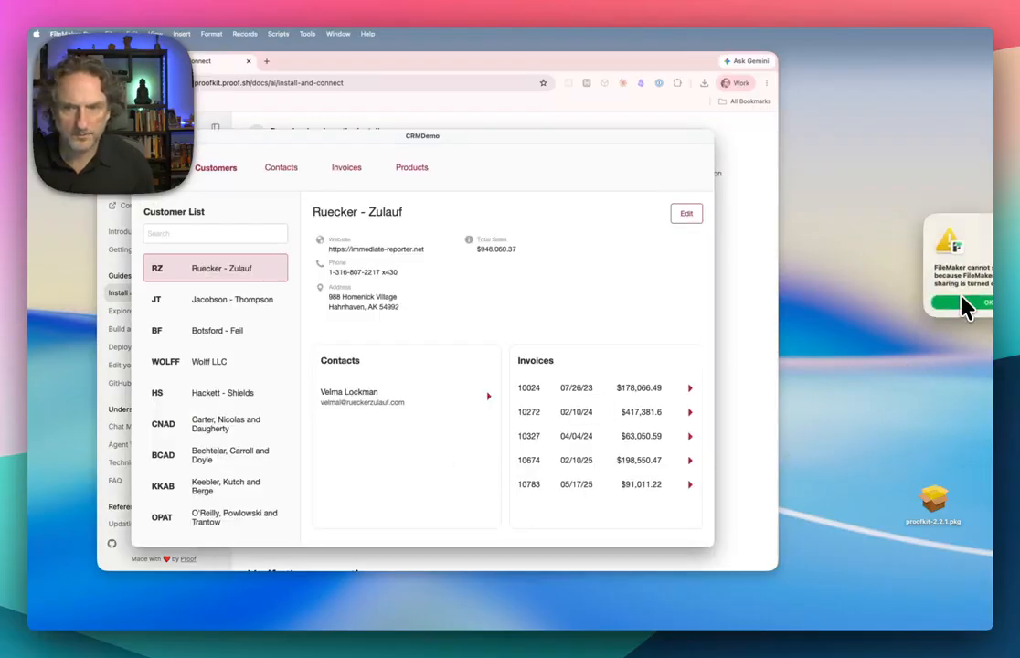
pyautogui.click(970, 301)
# - Switch the CRMDemo file to Layout mode, install the ProofKit add-on and return to Browse mode
pyautogui.press('super+l')
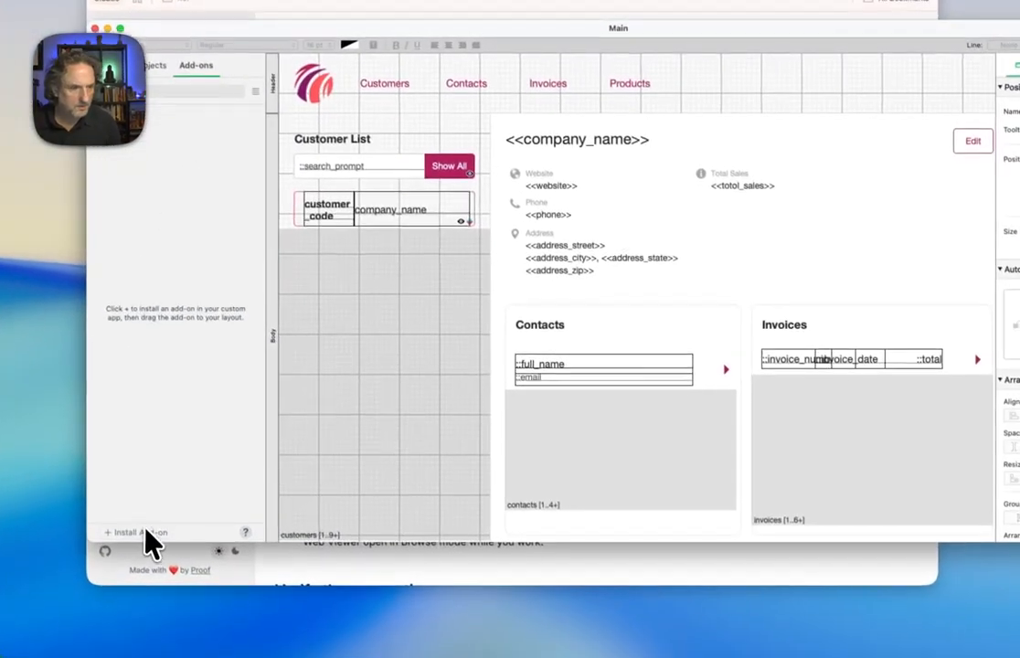
pyautogui.click(165, 598)
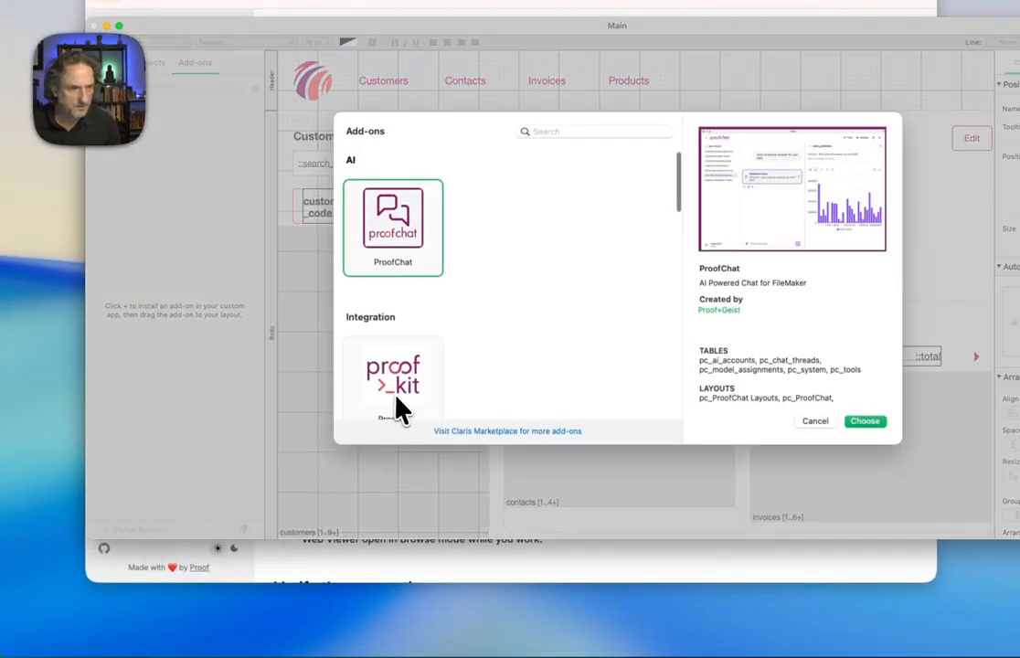
pyautogui.click(400, 410)
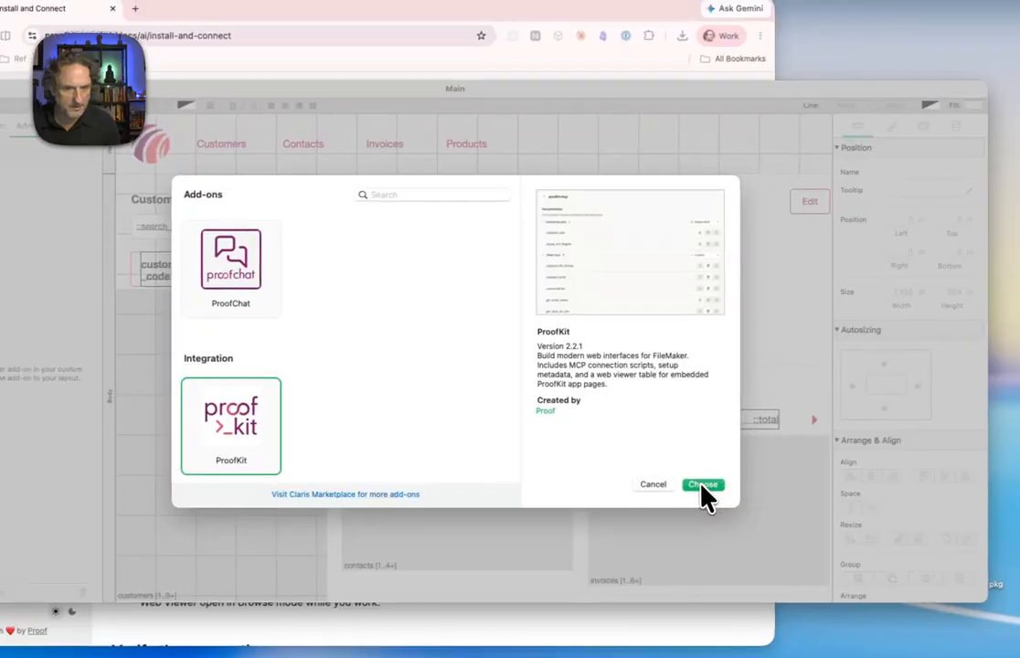
pyautogui.click(701, 484)
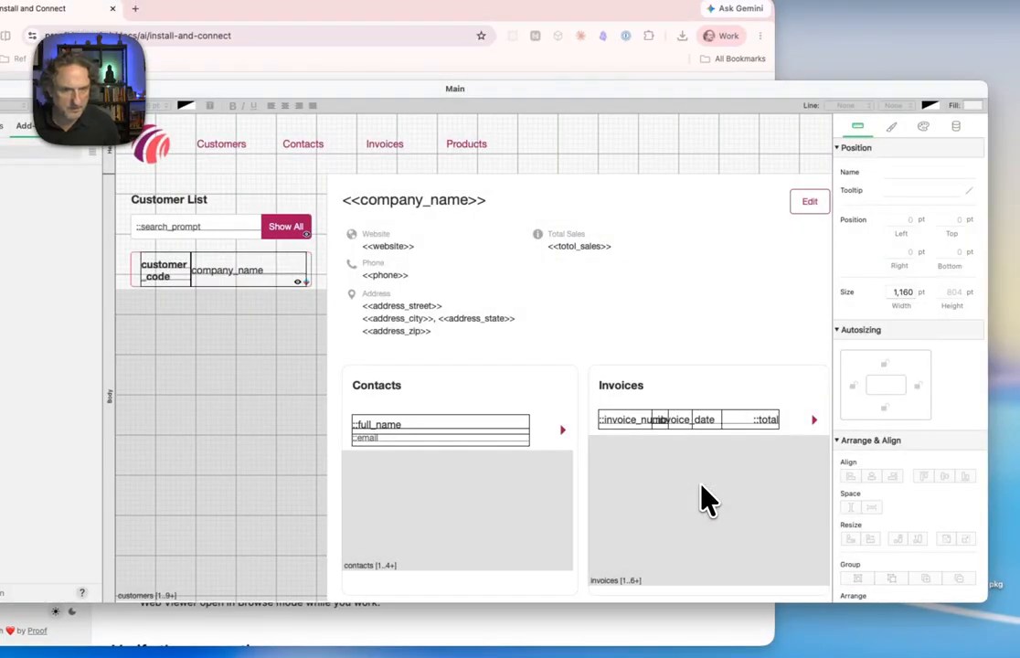
pyautogui.press('super+b')
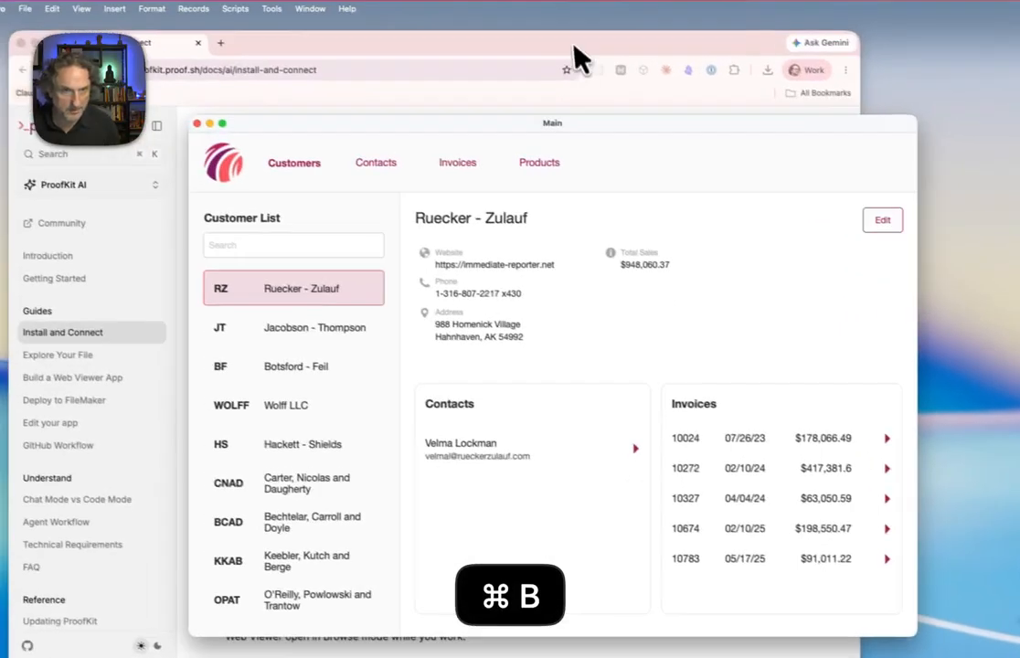
# - Consult the guide's plug-in instructions, switch back to FileMaker Pro and open its Plug-Ins settings to check that ProofKit is enabled
pyautogui.click(471, 35)
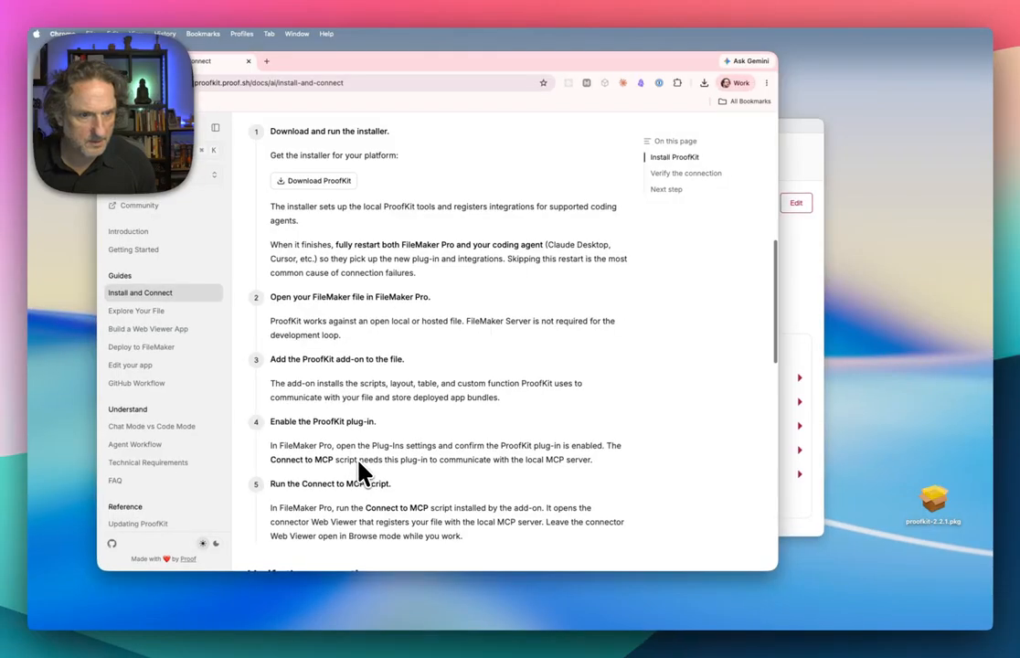
pyautogui.click(797, 319)
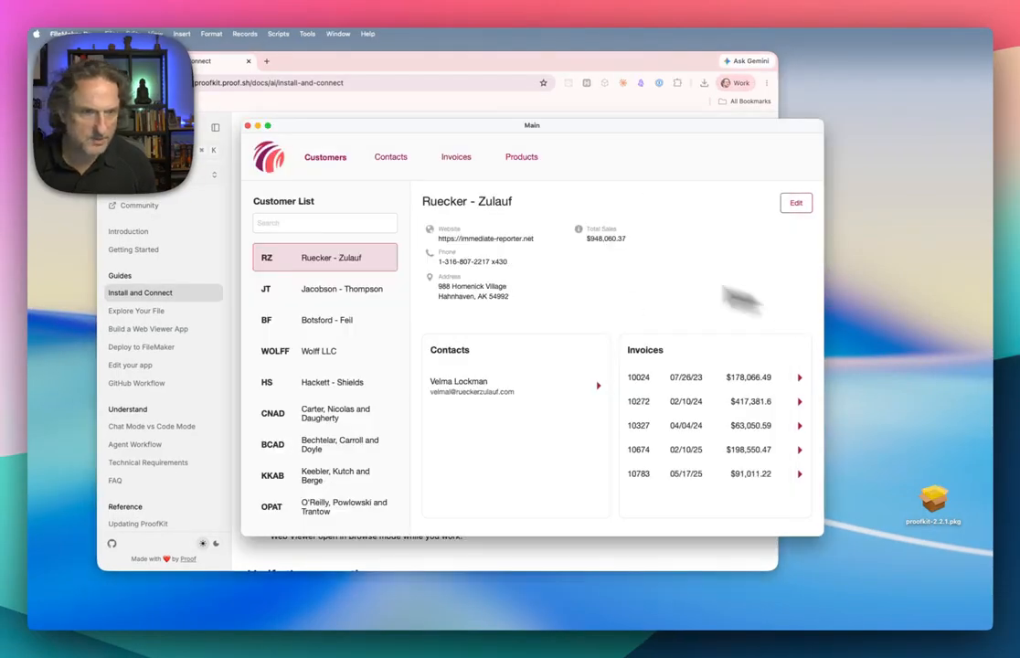
pyautogui.click(92, 33)
pyautogui.click(90, 30)
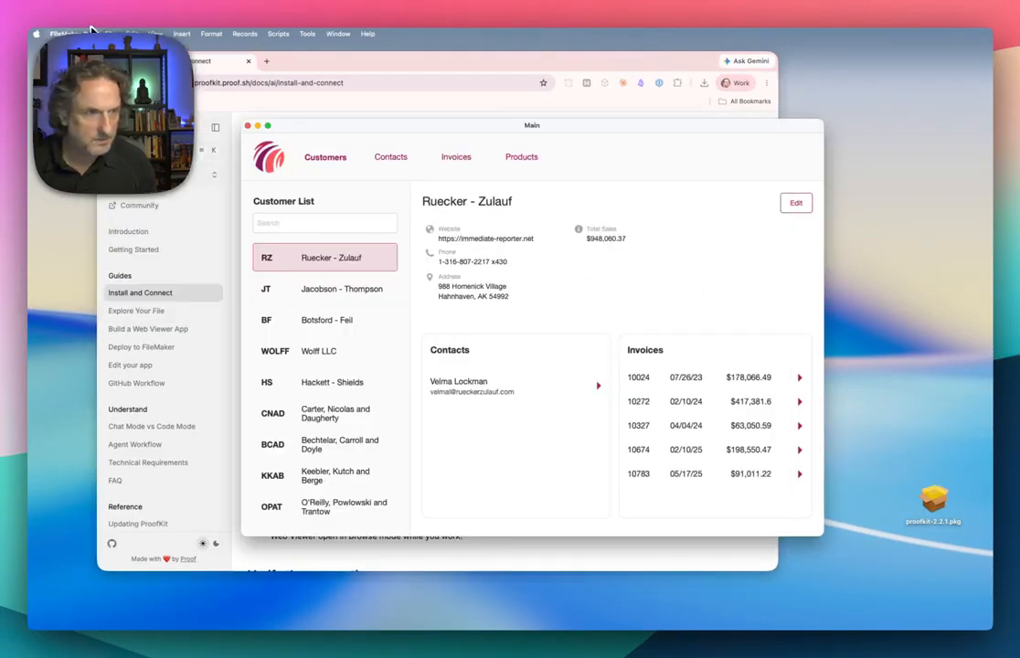
pyautogui.click(108, 32)
pyautogui.click(108, 32)
pyautogui.press('super+comma')
pyautogui.click(610, 235)
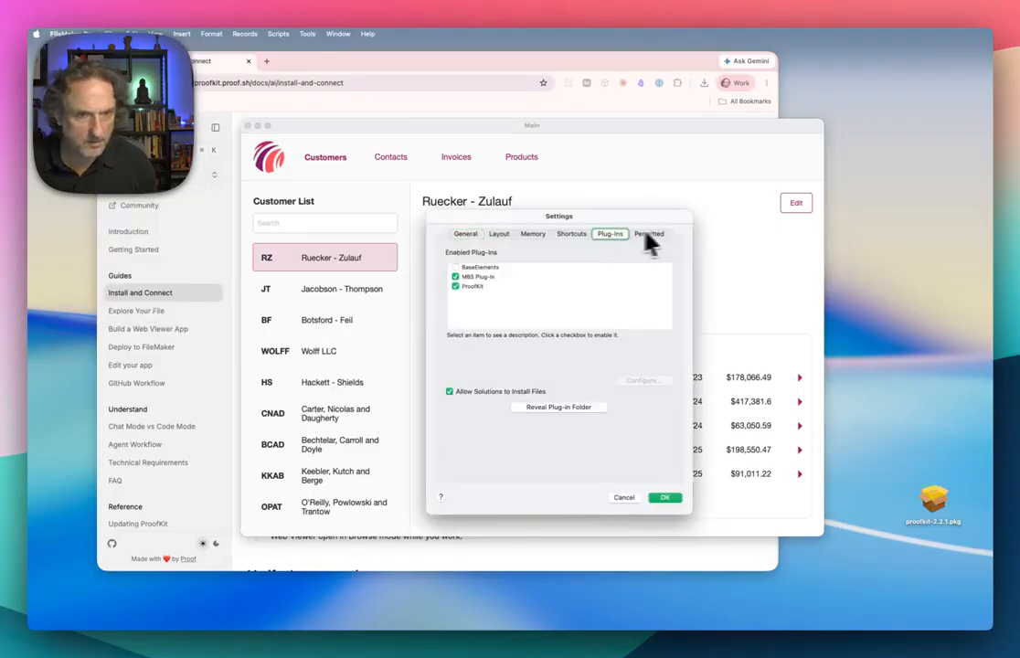
# - Turn on Enhanced Security (BETA) in the ProofKit plug-in's configuration and save the FileMaker settings
pyautogui.click(519, 287)
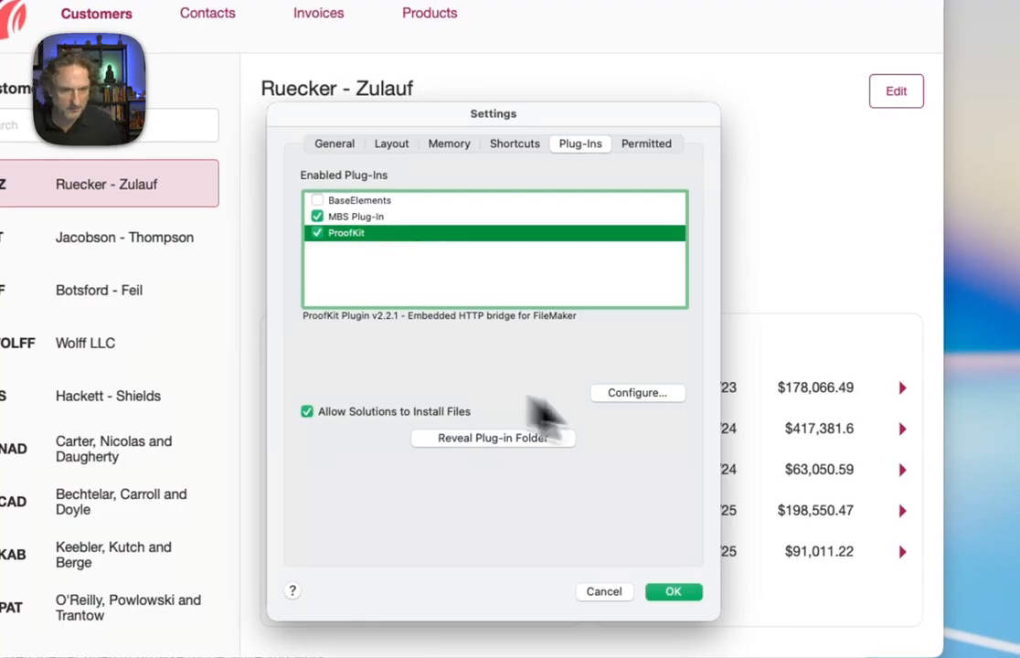
pyautogui.click(640, 395)
pyautogui.moveTo(951, 222); pyautogui.dragTo(358, 209)
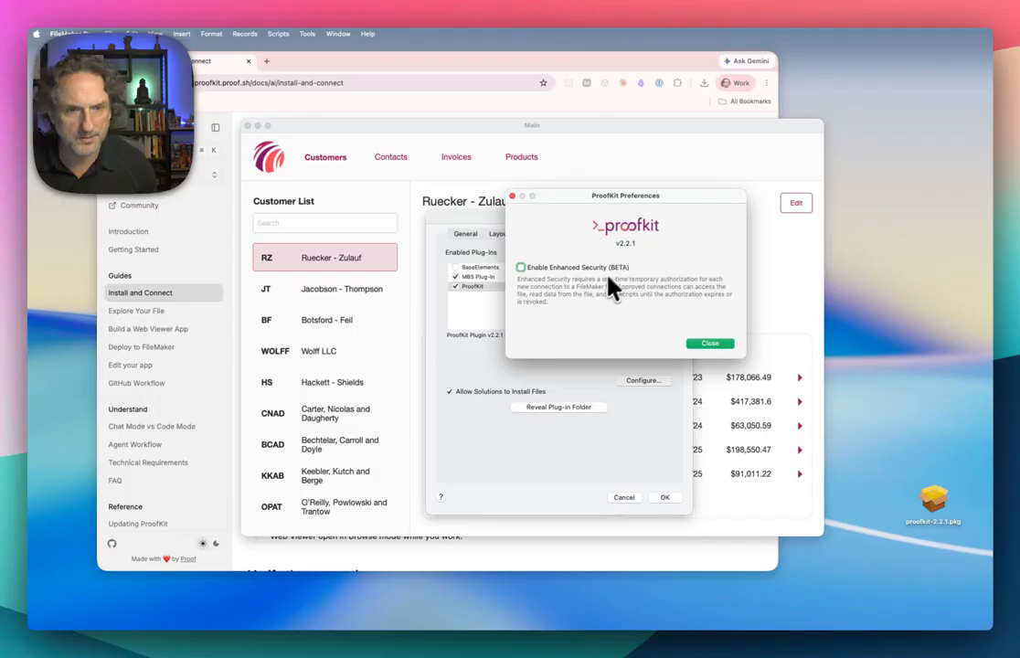
pyautogui.click(520, 267)
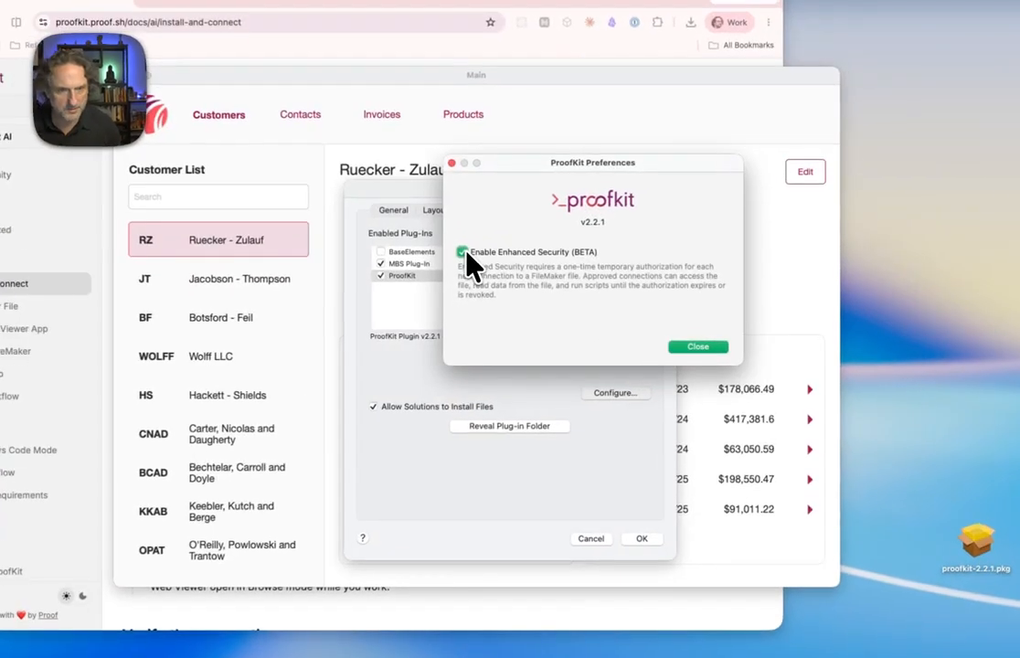
pyautogui.click(705, 352)
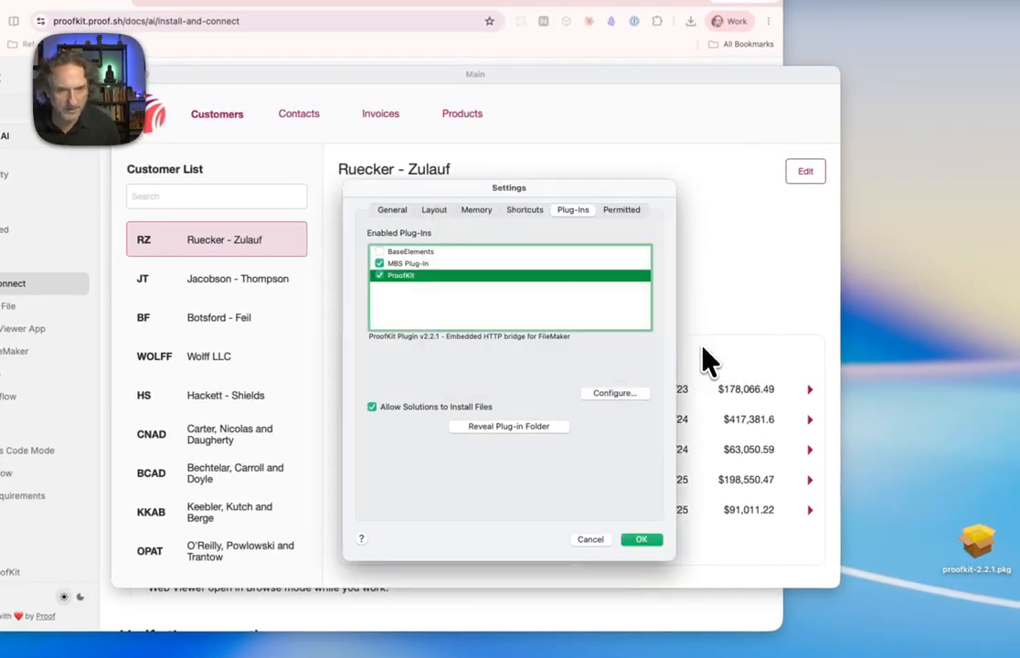
pyautogui.click(642, 539)
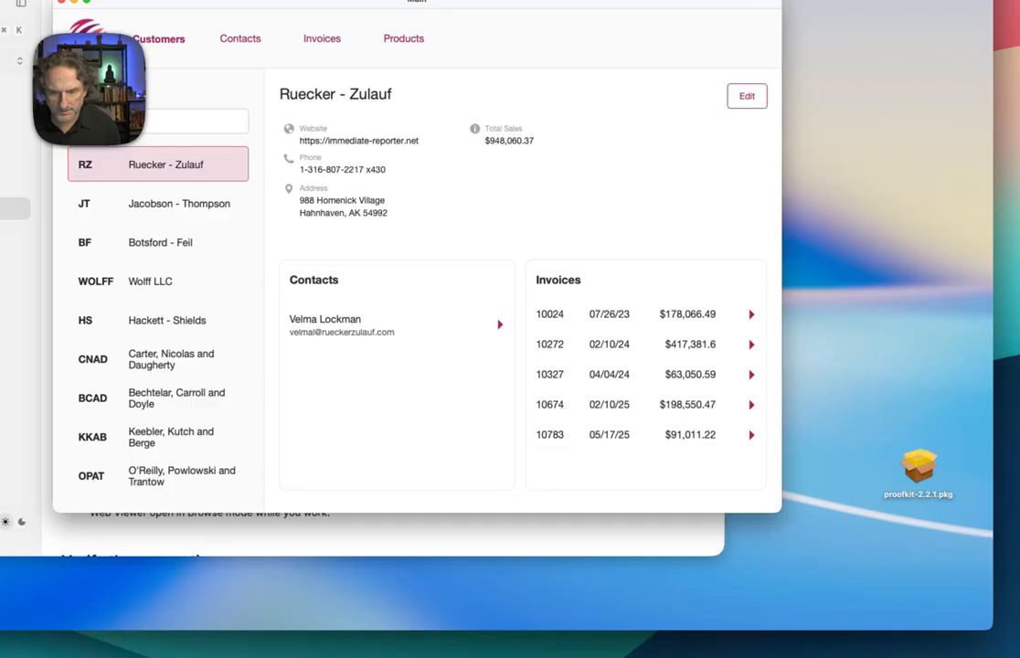
# - Run the Connect To MCP script in the CRMDemo file and make the ProofKit MCP Server Connector window shorter
pyautogui.press('super+Tab')
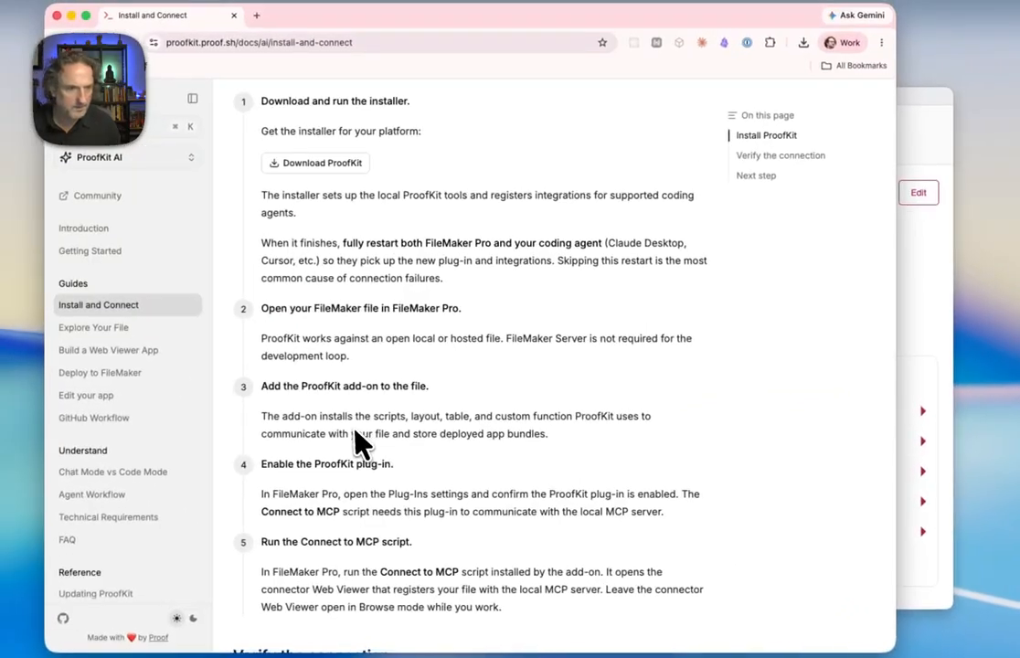
pyautogui.scroll(-2, 354, 428)
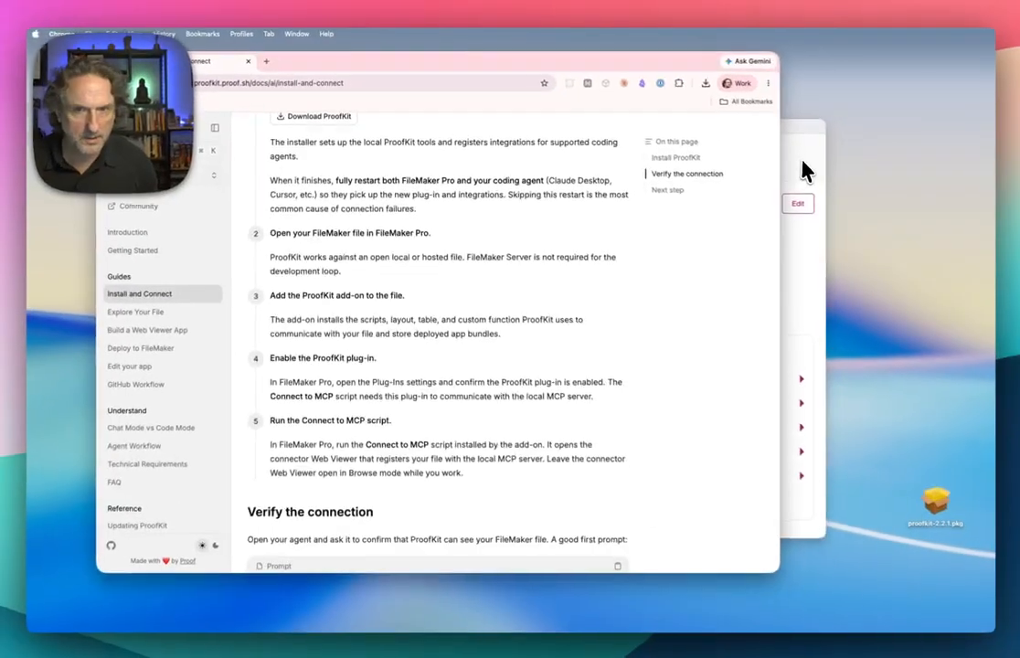
pyautogui.click(925, 155)
pyautogui.click(280, 36)
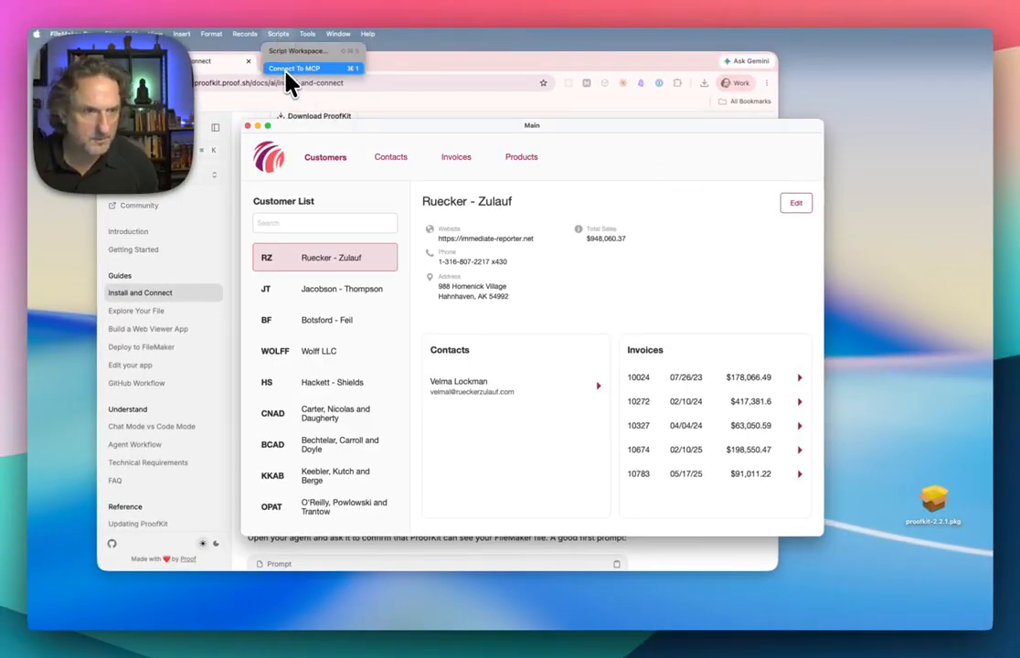
pyautogui.click(286, 69)
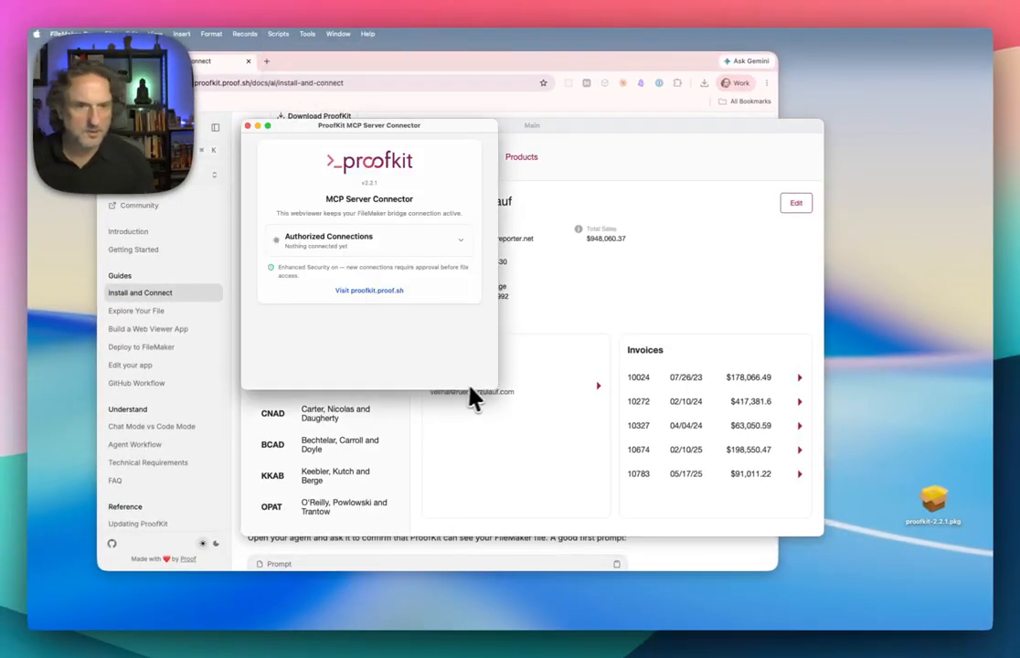
pyautogui.moveTo(491, 384); pyautogui.dragTo(505, 339)
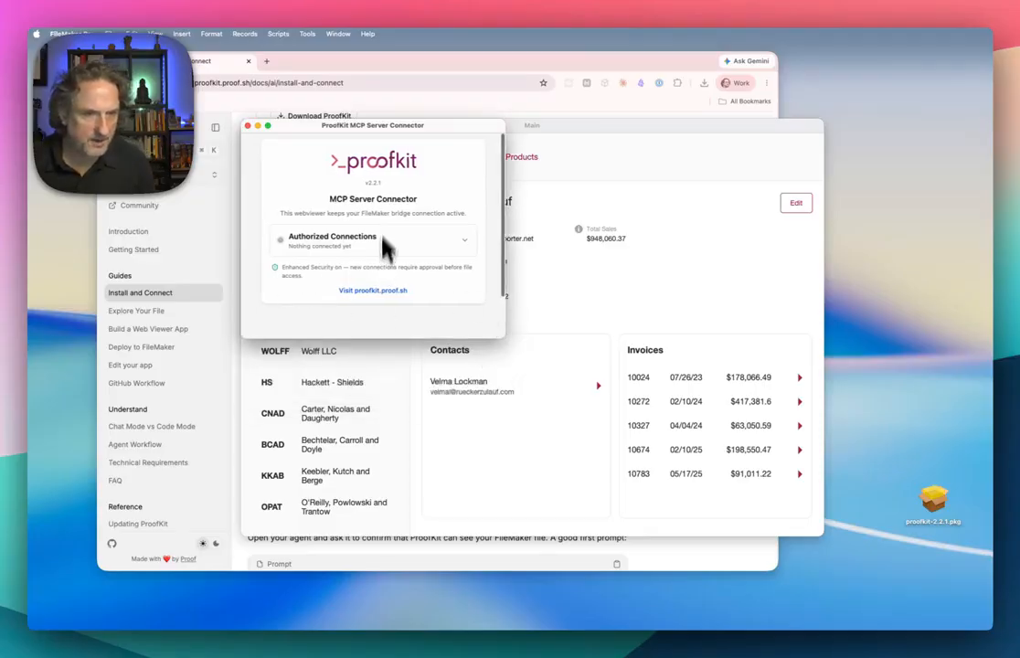
# - Enlarge the ProofKit MCP Server Connector window and bring the browser guide's Verify the connection section into view
pyautogui.moveTo(505, 338); pyautogui.dragTo(530, 368)
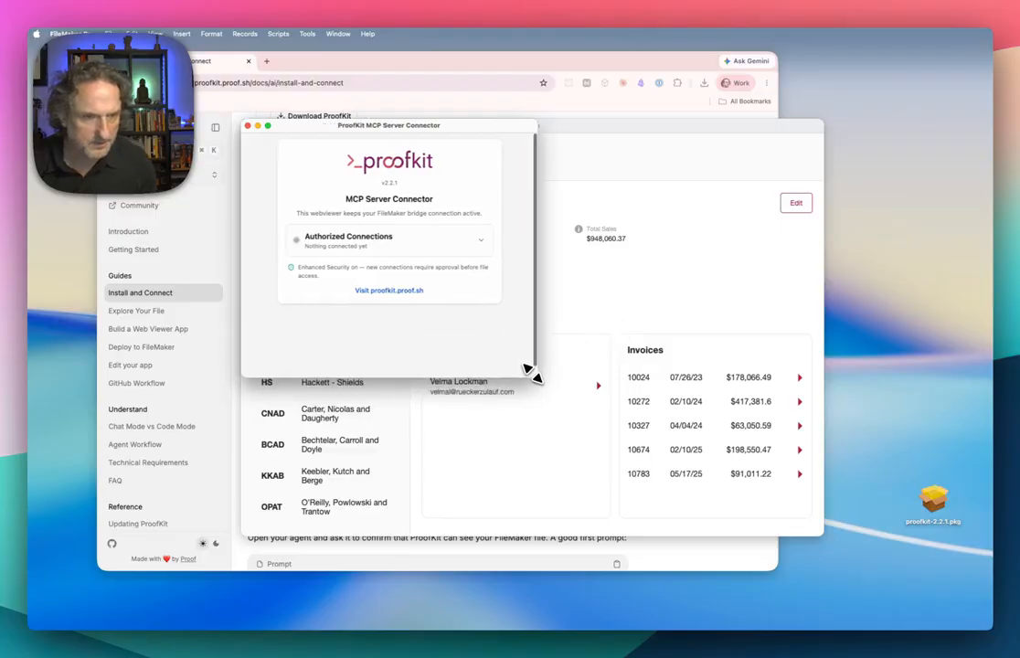
pyautogui.click(548, 560)
pyautogui.scroll(-3, 422, 541)
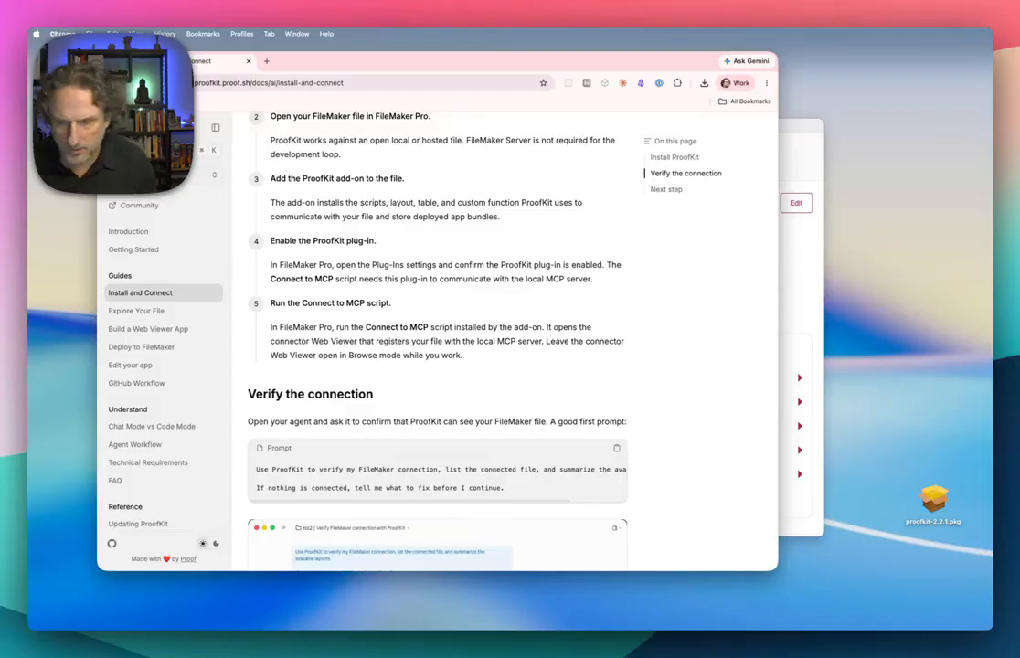
# - Switch to the Claude app, restart it, and reposition and shrink its window to fit the desktop
pyautogui.press('super+space')
pyautogui.write('cl')
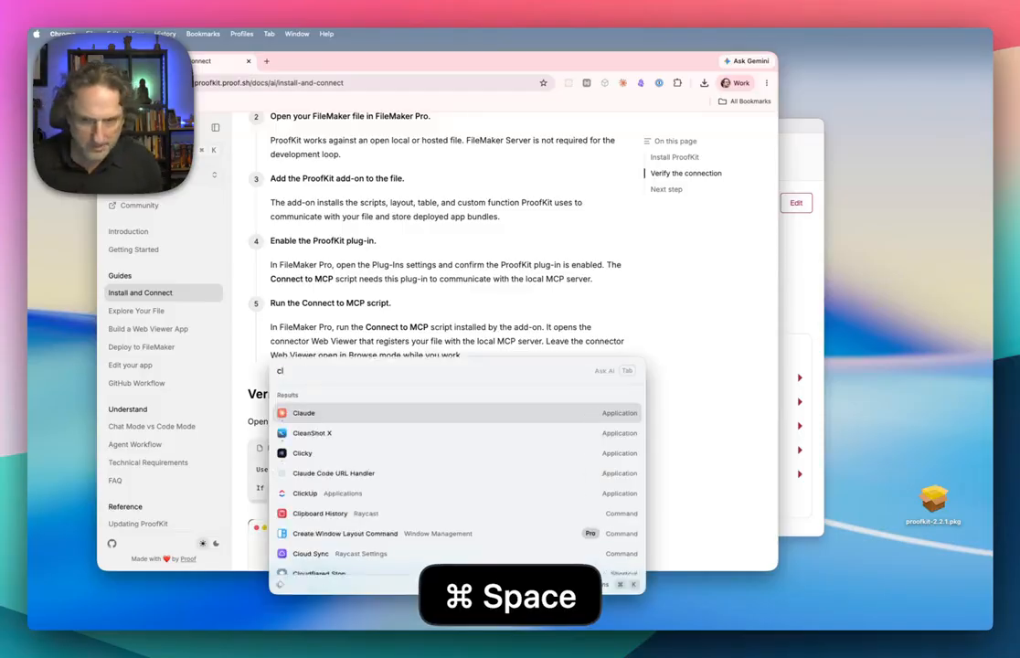
pyautogui.press('Return')
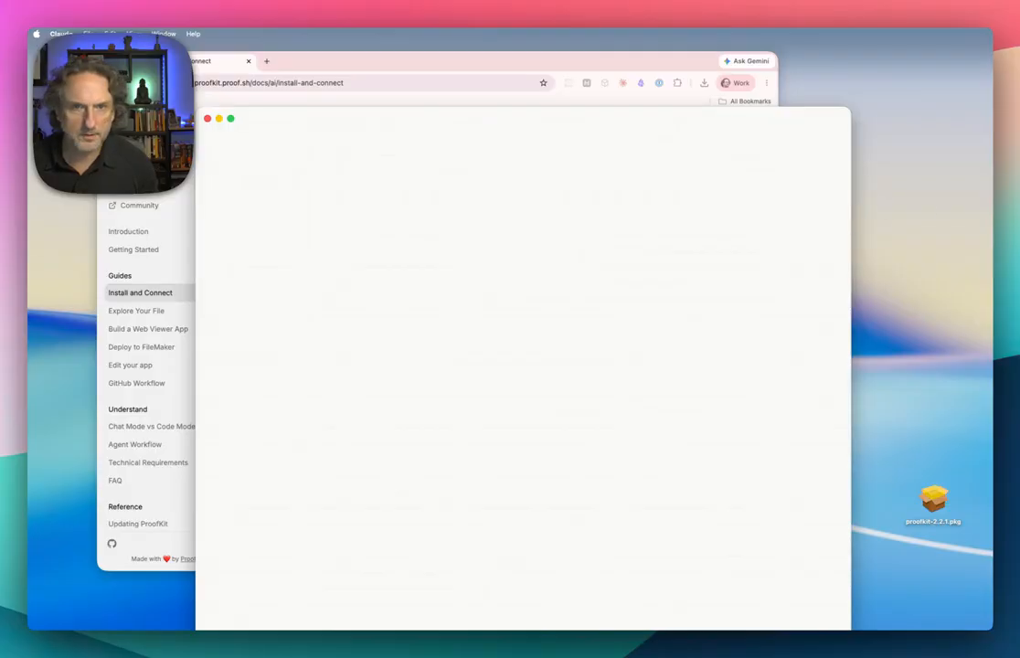
pyautogui.press('super+q')
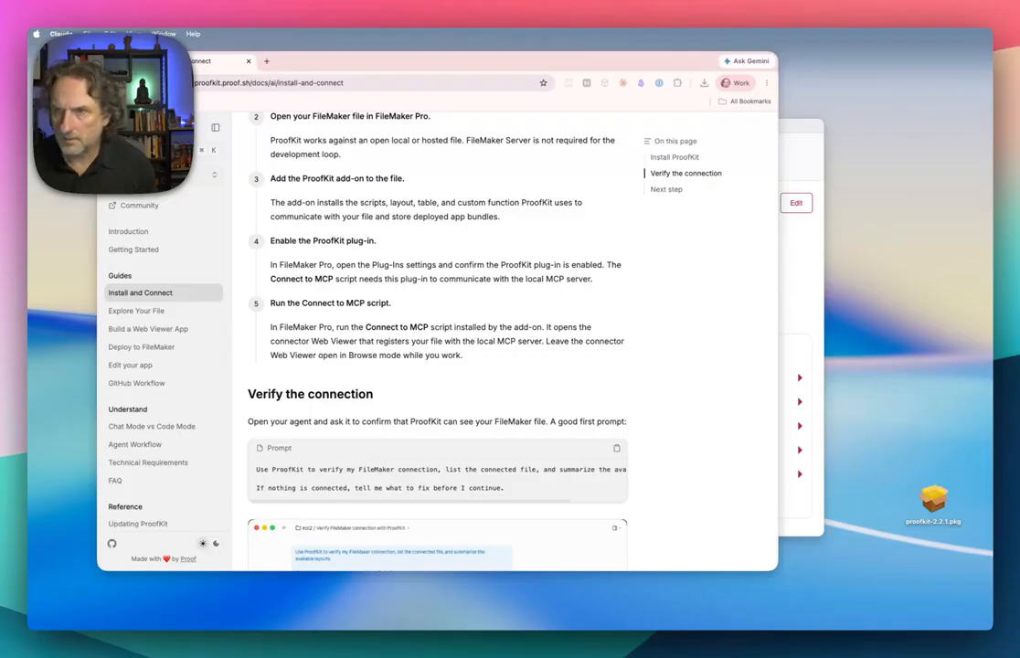
pyautogui.moveTo(987, 101); pyautogui.dragTo(473, 37)
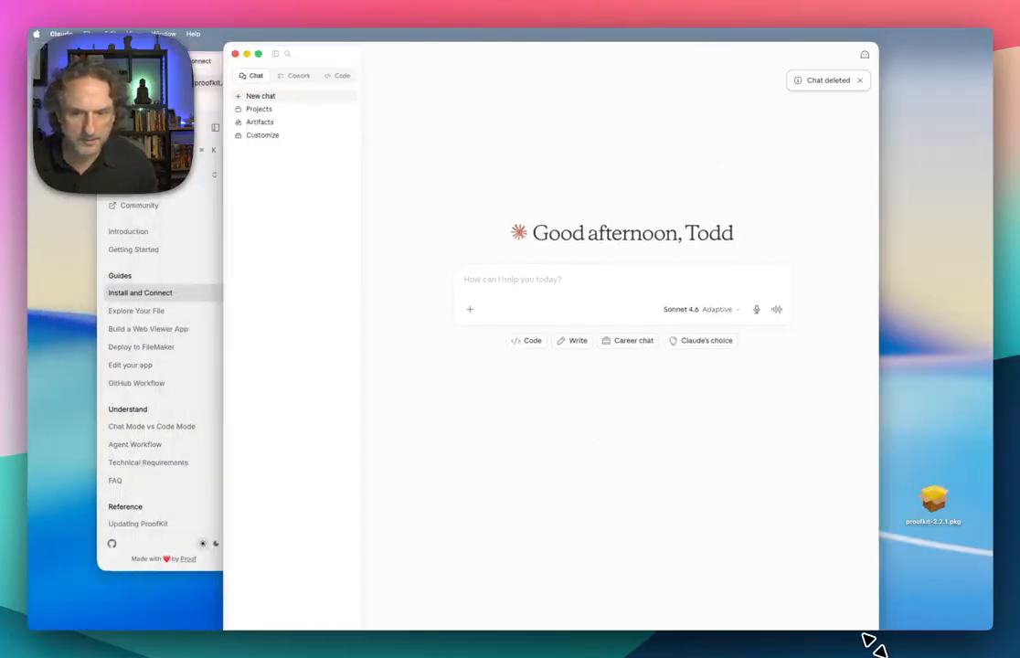
pyautogui.moveTo(873, 634); pyautogui.dragTo(836, 532)
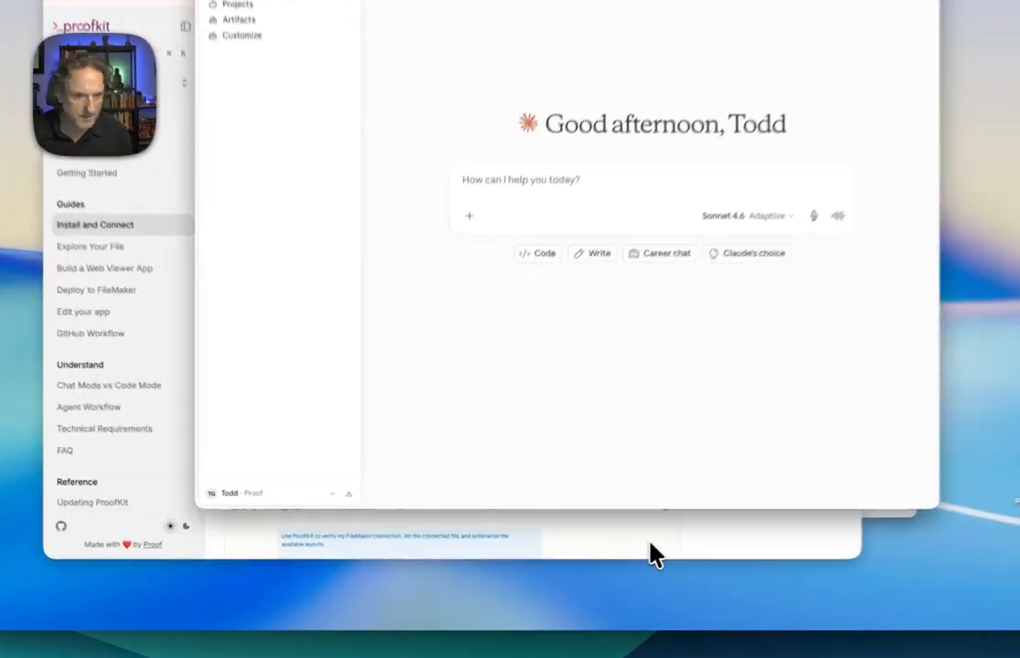
# - Copy the connection verification prompt from the browser guide and paste it into a new Claude chat
pyautogui.click(577, 536)
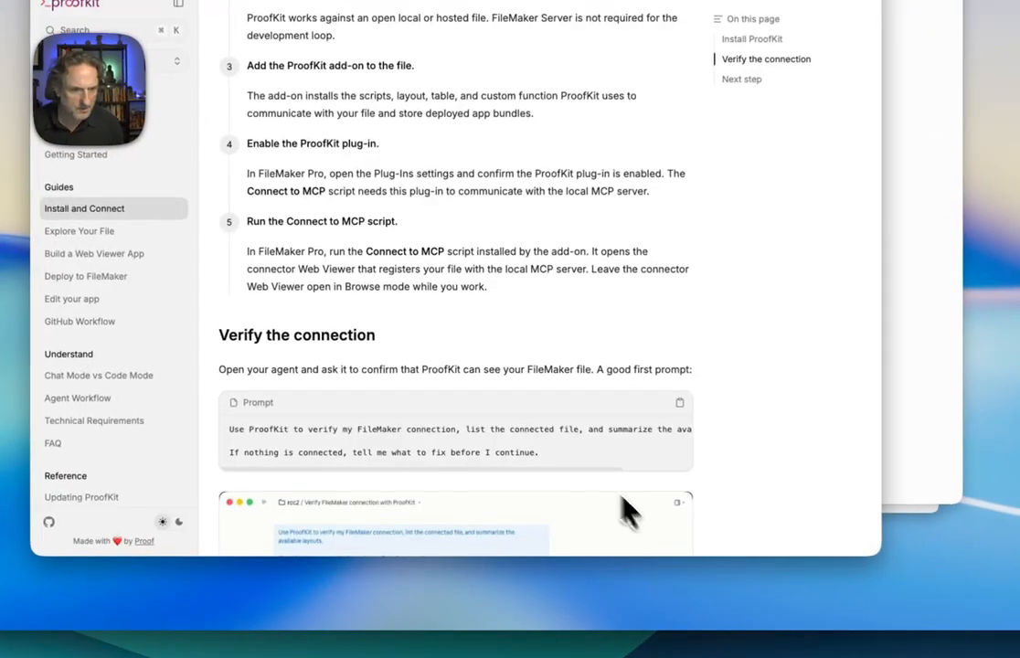
pyautogui.click(680, 405)
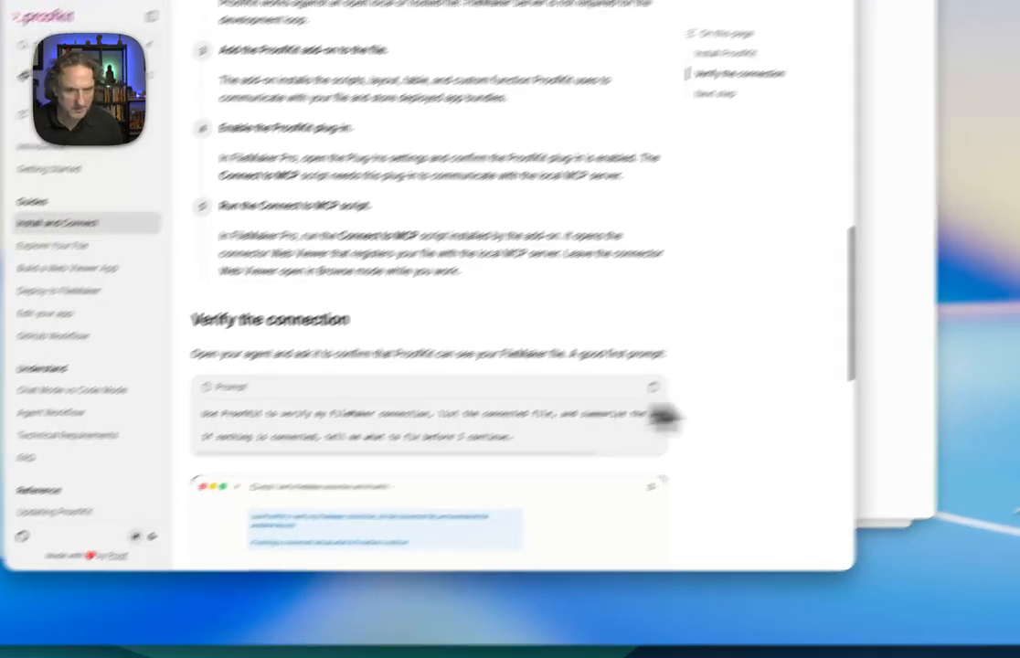
pyautogui.click(922, 349)
pyautogui.click(479, 227)
pyautogui.press('super+v')
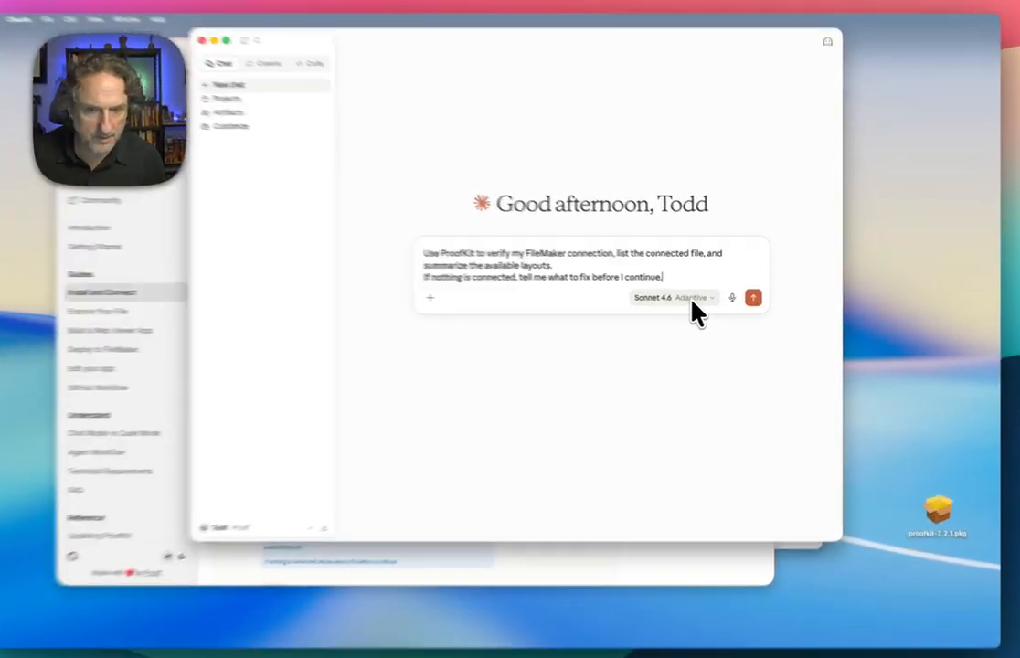
# - Check the available Claude models, keep Sonnet 4.6 with adaptive thinking, and send the verification prompt
pyautogui.click(700, 299)
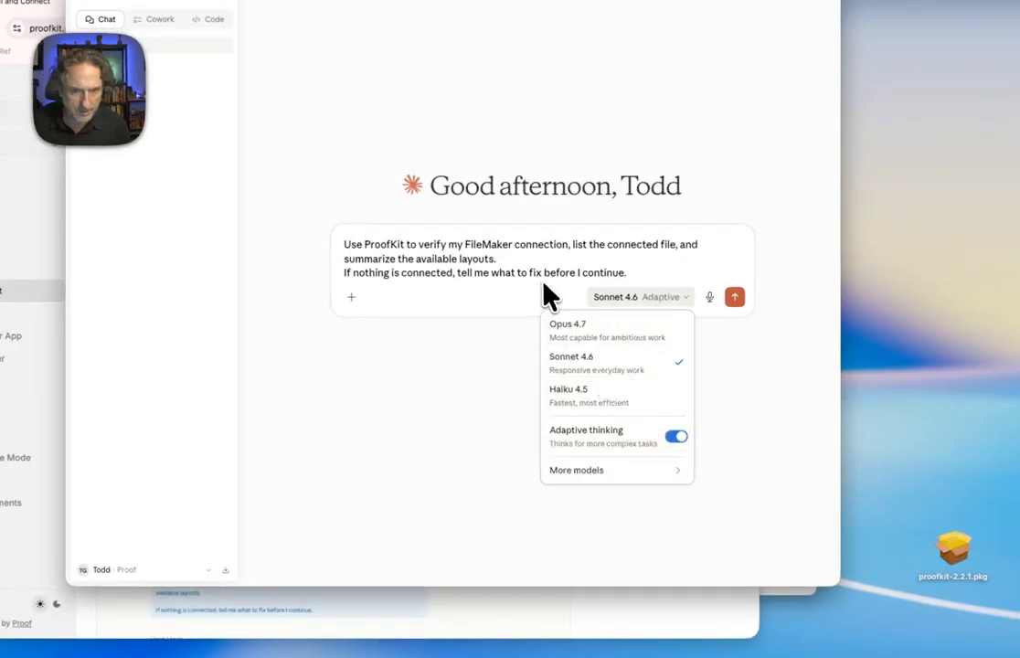
pyautogui.click(686, 292)
pyautogui.click(736, 300)
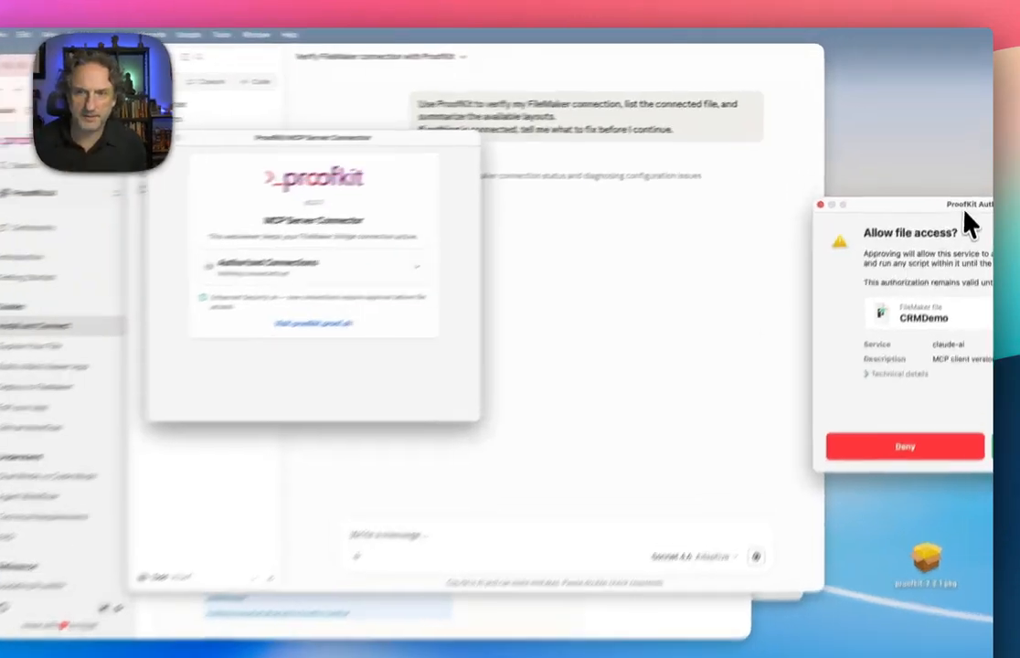
# - Move the ProofKit Authorization dialog into view, allow claude-ai access to the CRMDemo file and return to the Claude chat
pyautogui.moveTo(960, 184); pyautogui.dragTo(544, 171)
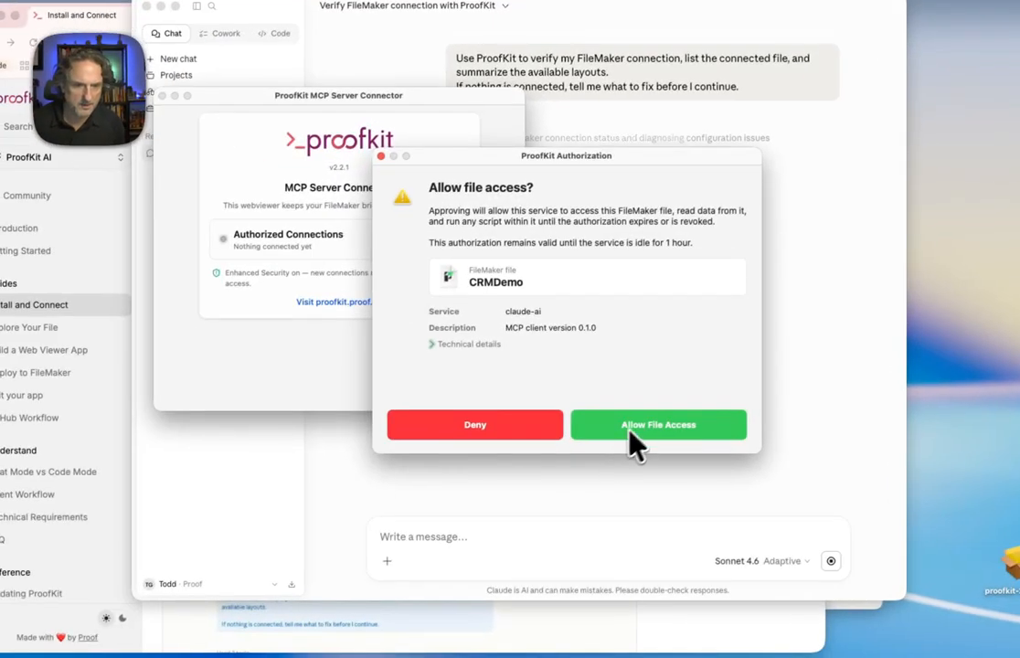
pyautogui.click(660, 425)
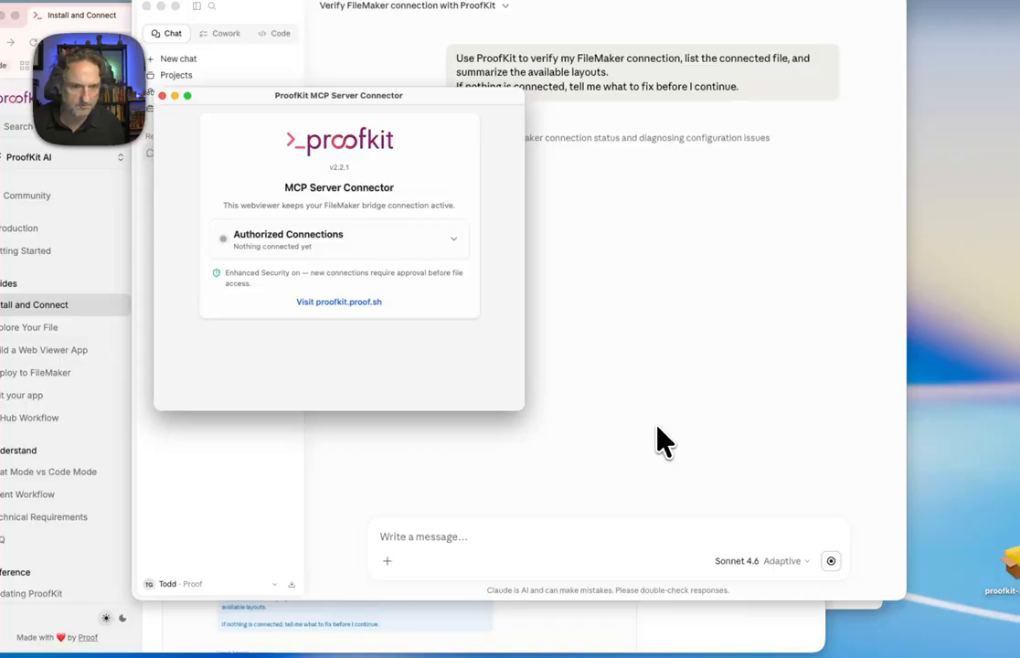
pyautogui.click(677, 261)
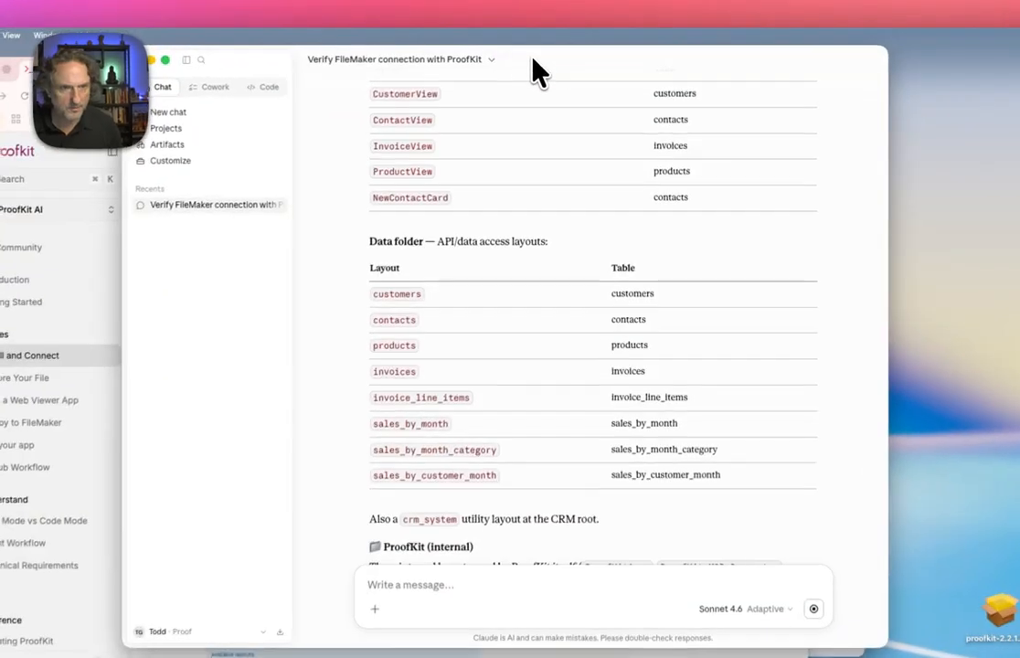
# - Move the Claude window aside and expand Authorized Connections in the ProofKit MCP Server Connector window
pyautogui.moveTo(539, 71); pyautogui.dragTo(740, 84)
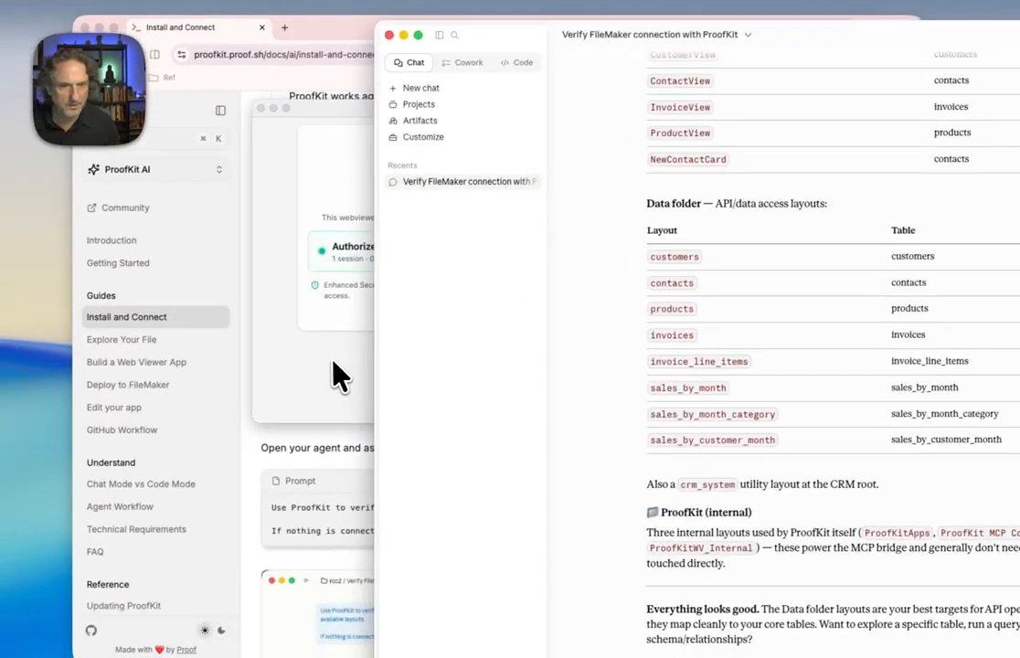
pyautogui.click(338, 374)
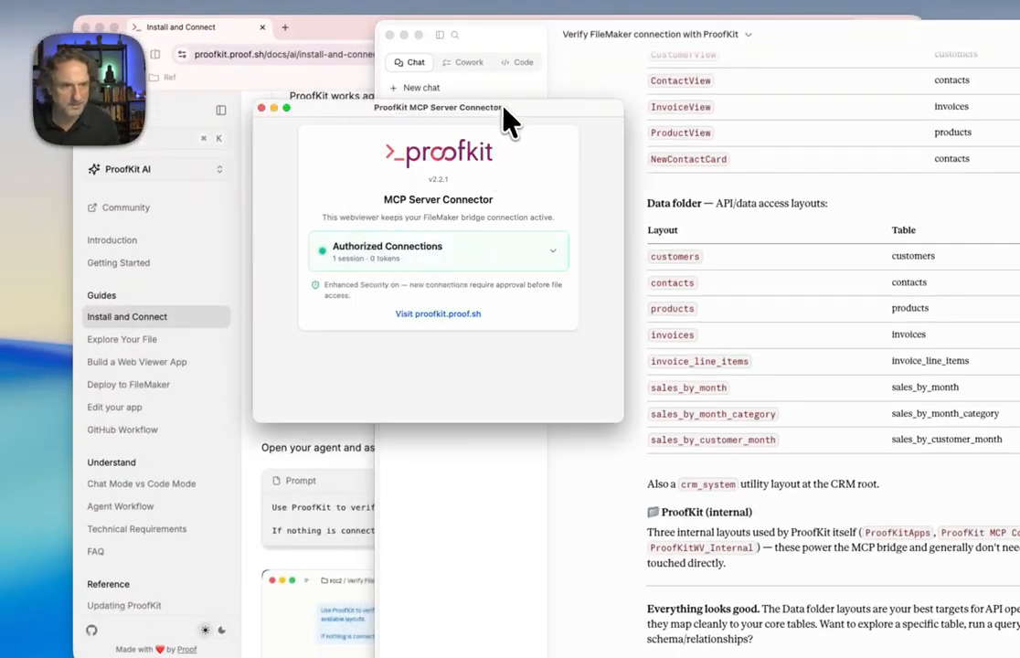
pyautogui.click(553, 260)
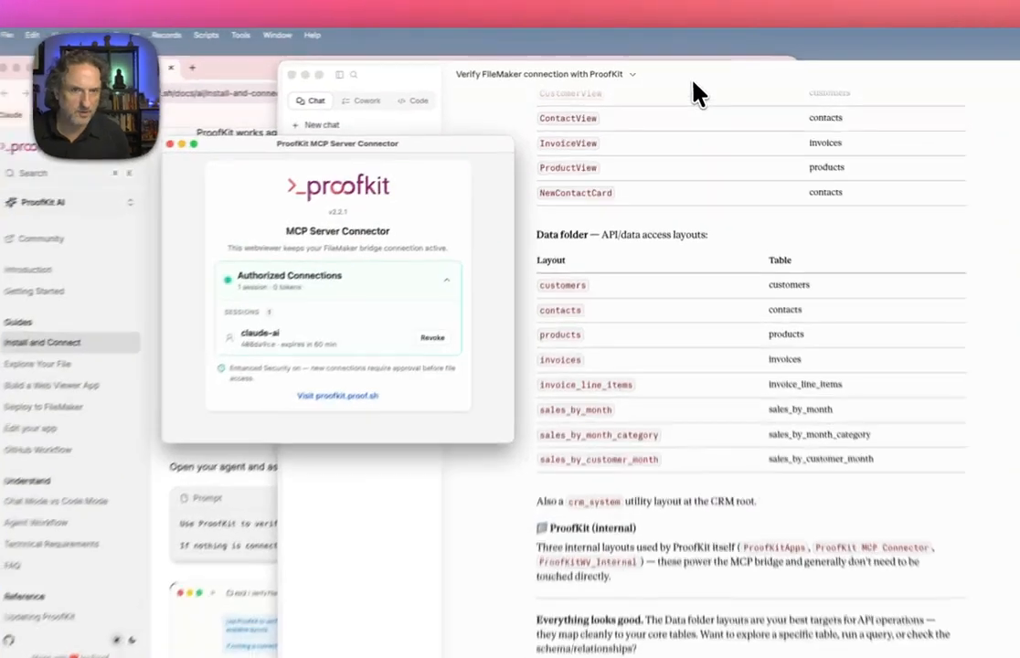
# - Shorten the Claude window so its message box fits on screen, and keep the ProofKit connector window in front
pyautogui.click(694, 83)
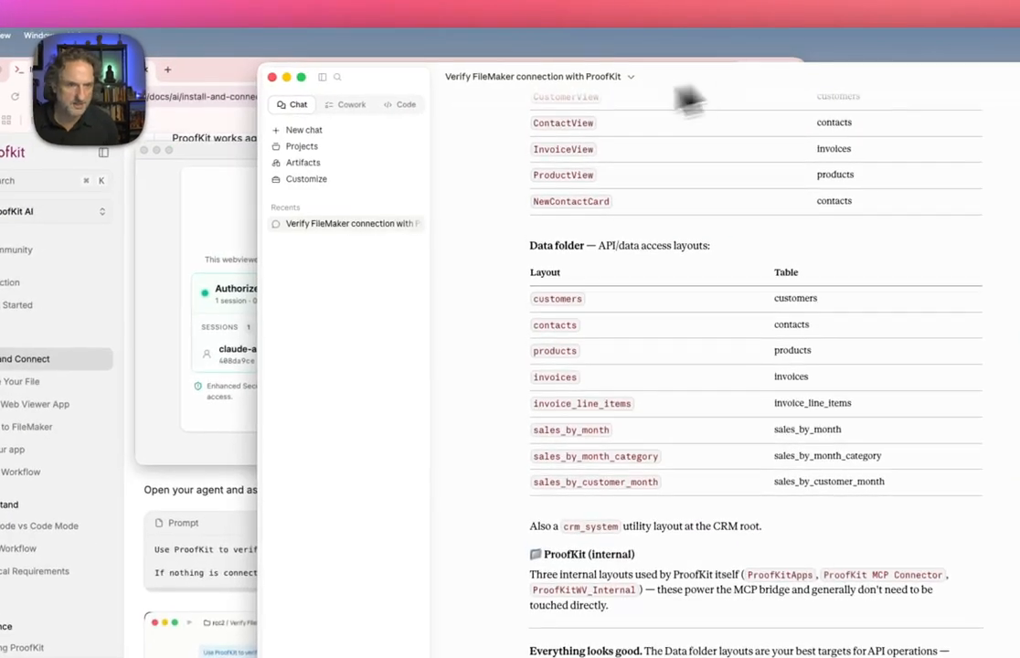
pyautogui.click(226, 247)
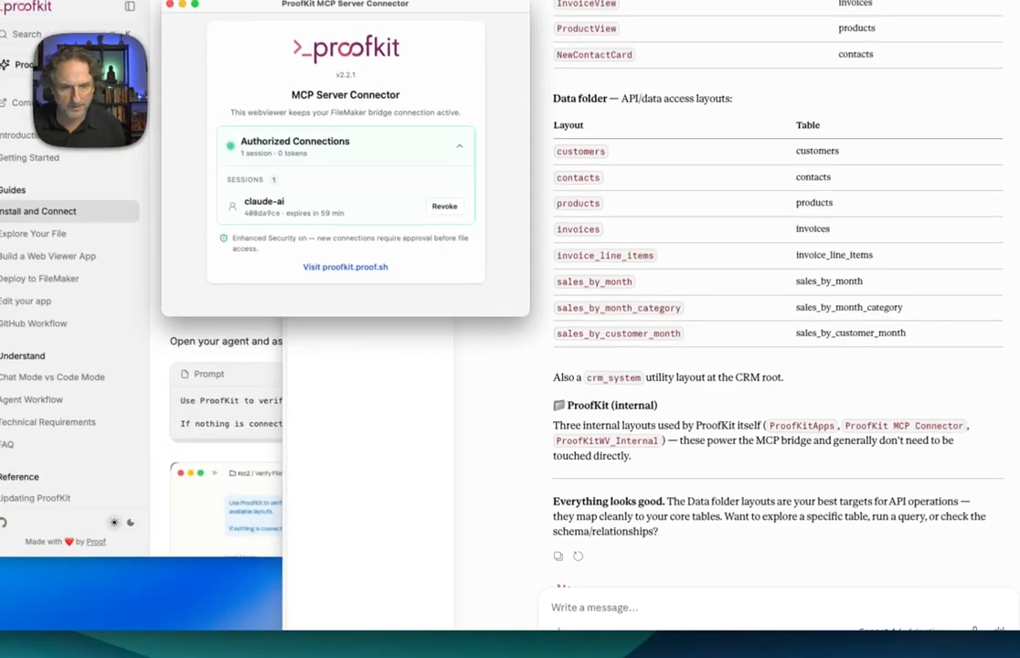
pyautogui.moveTo(553, 629); pyautogui.dragTo(553, 564)
pyautogui.click(291, 245)
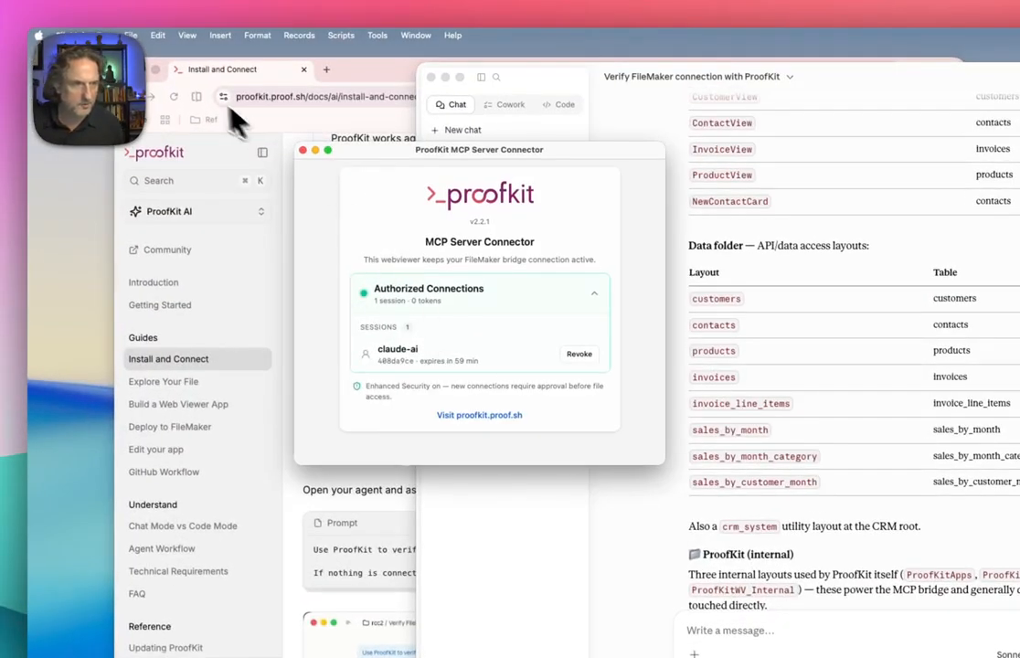
# - Review the Enhanced Security (BETA) option in the ProofKit plug-in's configuration within FileMaker's settings, keeping it enabled
pyautogui.click(85, 35)
pyautogui.click(114, 77)
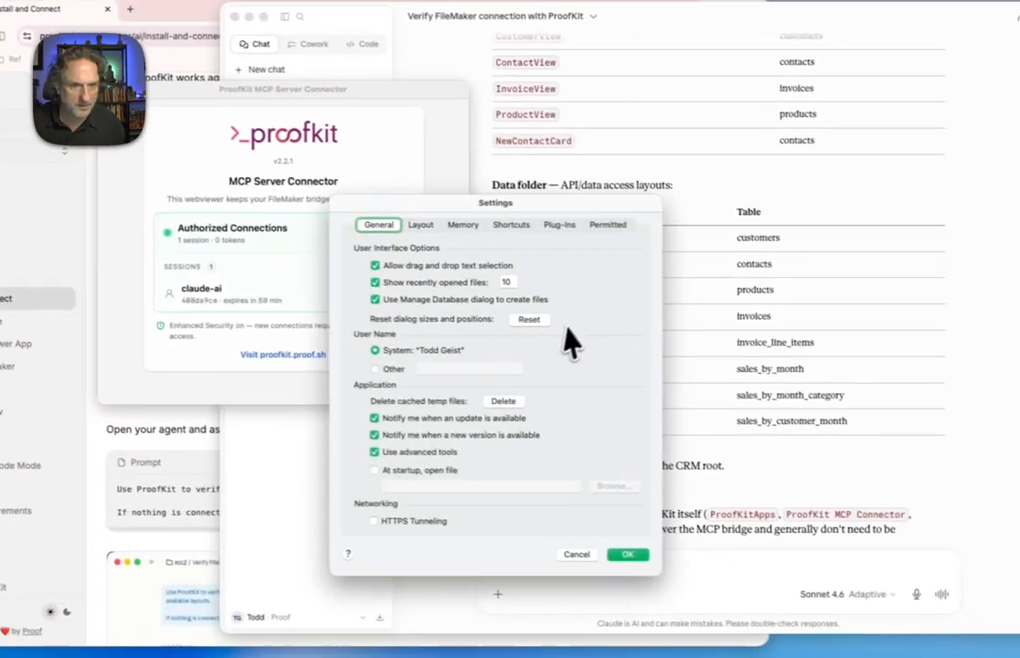
pyautogui.click(549, 223)
pyautogui.click(401, 288)
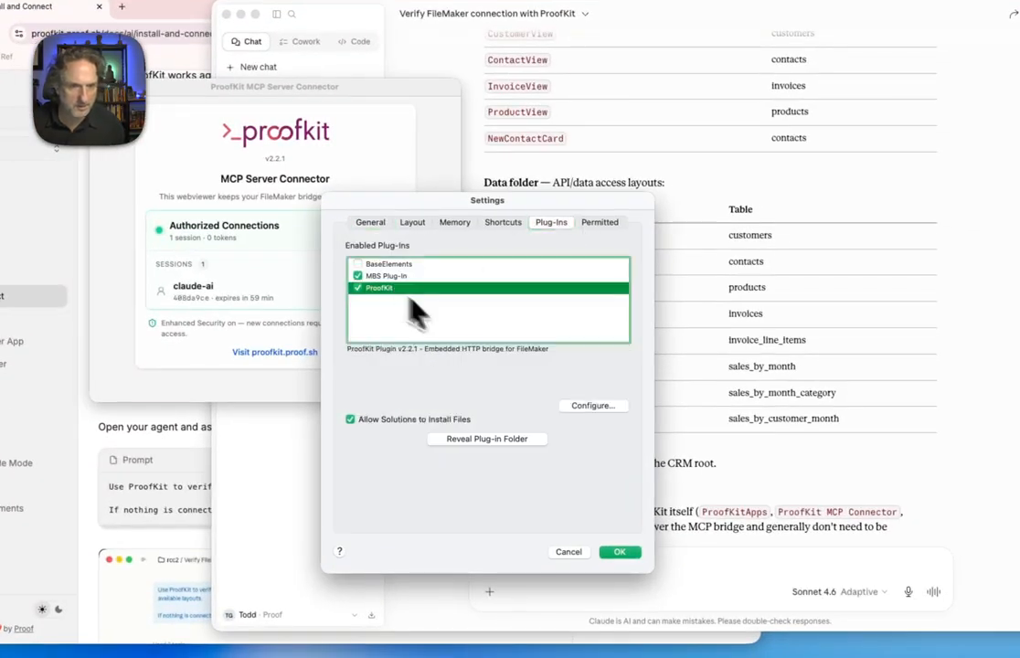
pyautogui.click(592, 407)
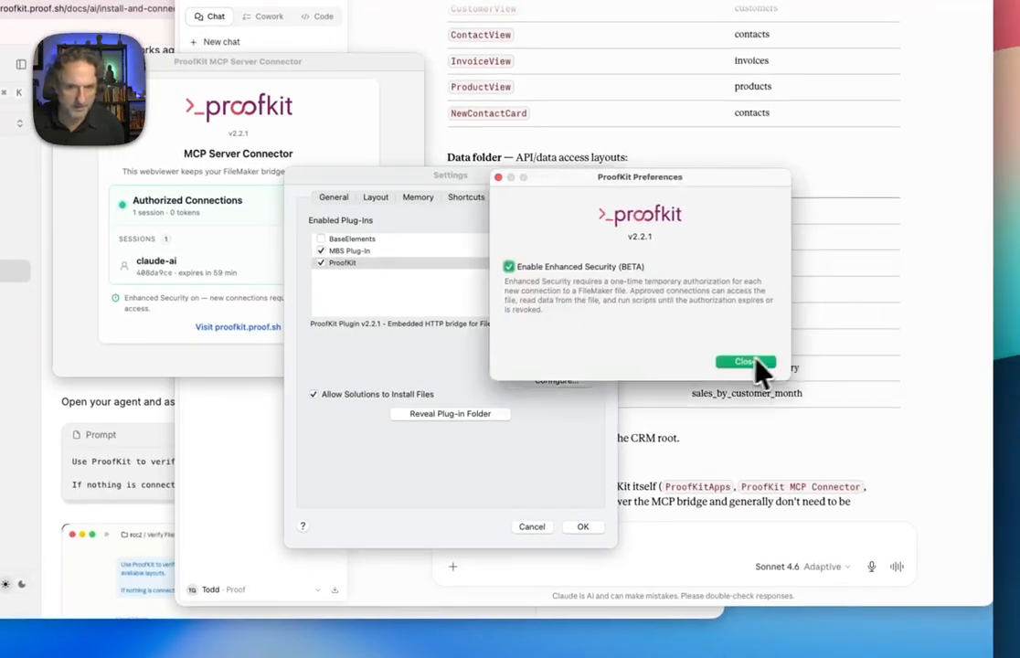
pyautogui.click(748, 363)
pyautogui.click(585, 528)
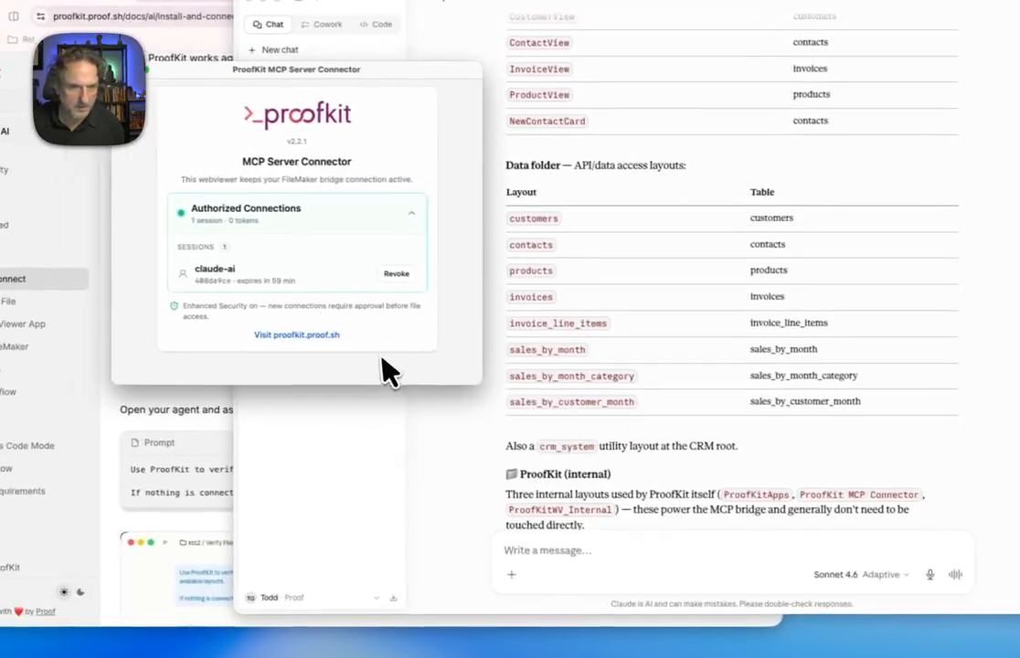